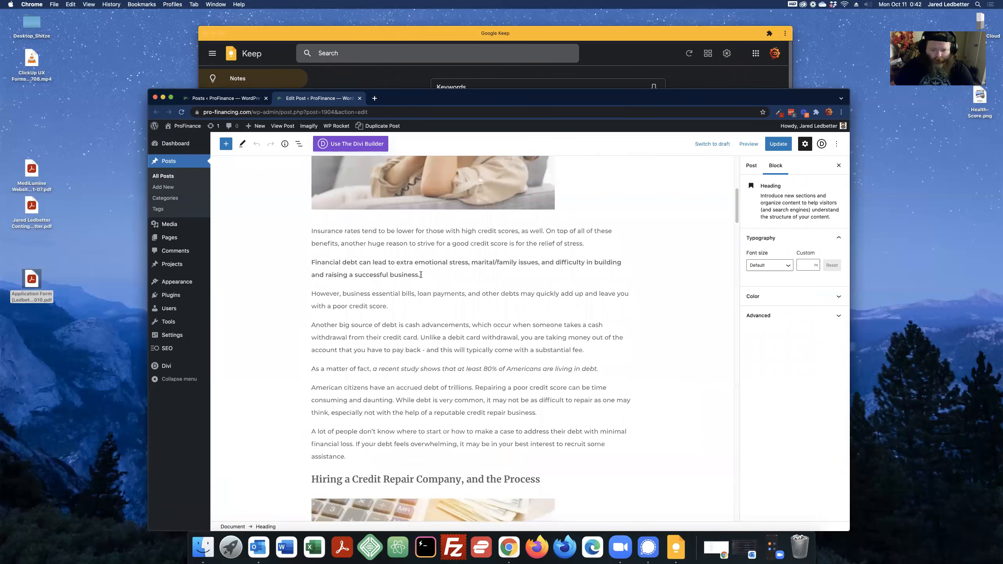
- Convert the bold paragraph beginning "Financial debt can lead to extra emotional stress" to a Heading 3 block
left_click_drag(426, 272, 309, 265)
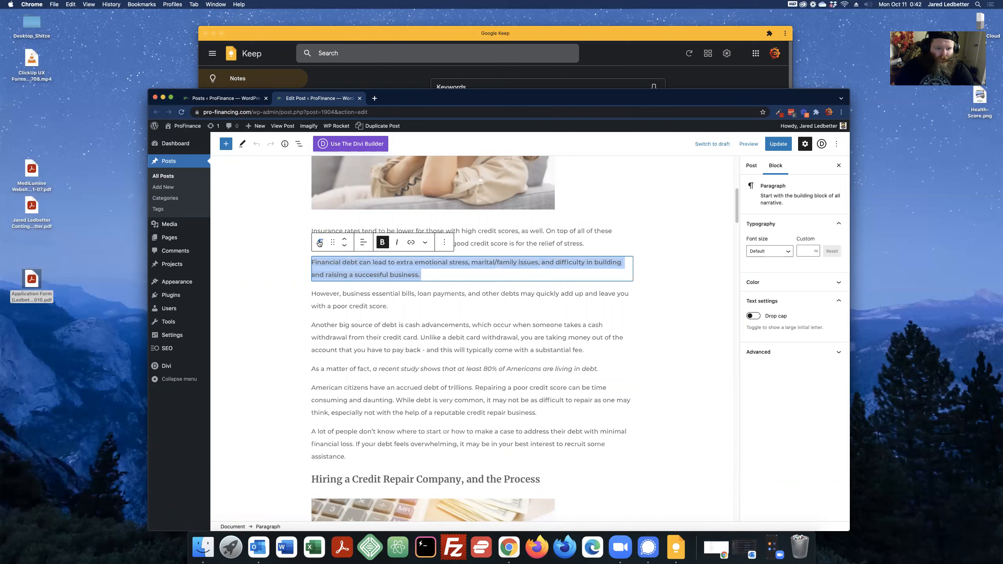
left_click(320, 242)
left_click(342, 281)
left_click(362, 245)
left_click(398, 268)
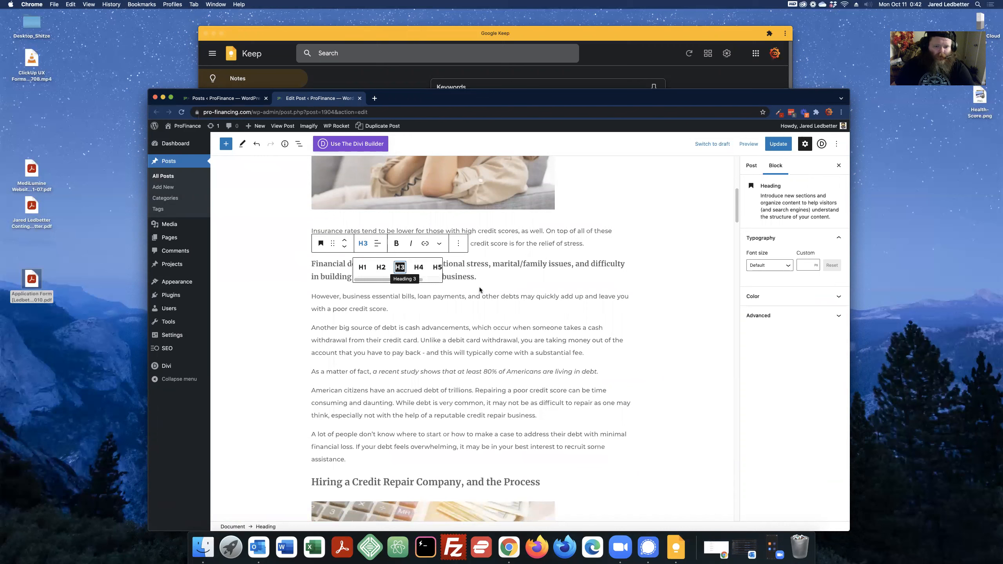
left_click(337, 286)
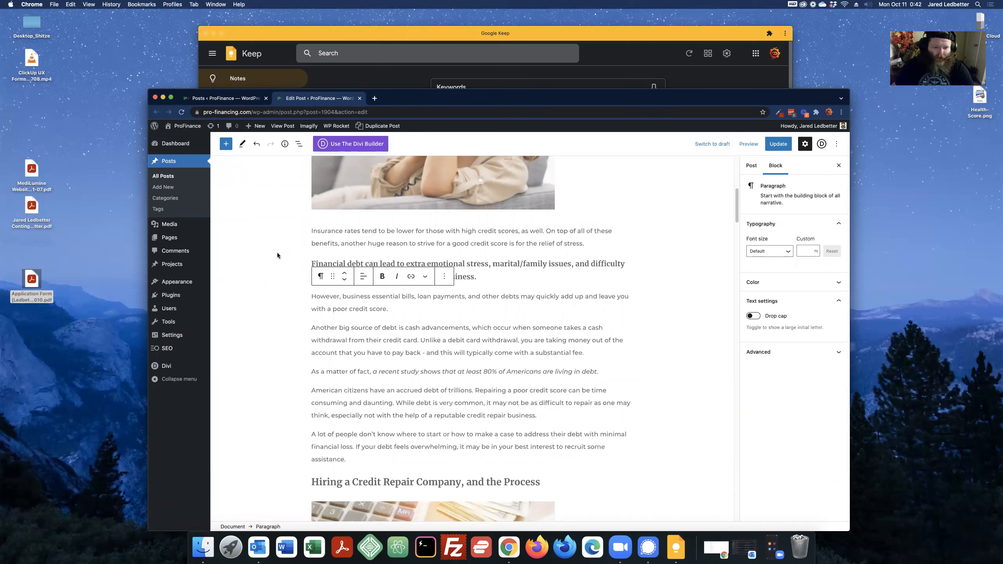
- Append "That's why you need business credit repair." to the end of the new Heading 3 about financial debt
triple_click(461, 265)
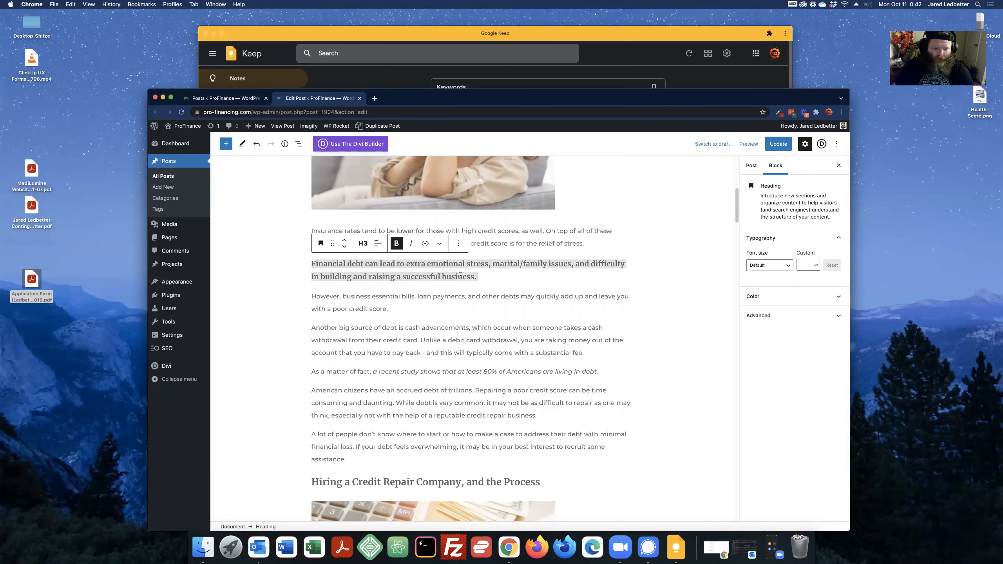
left_click(487, 276)
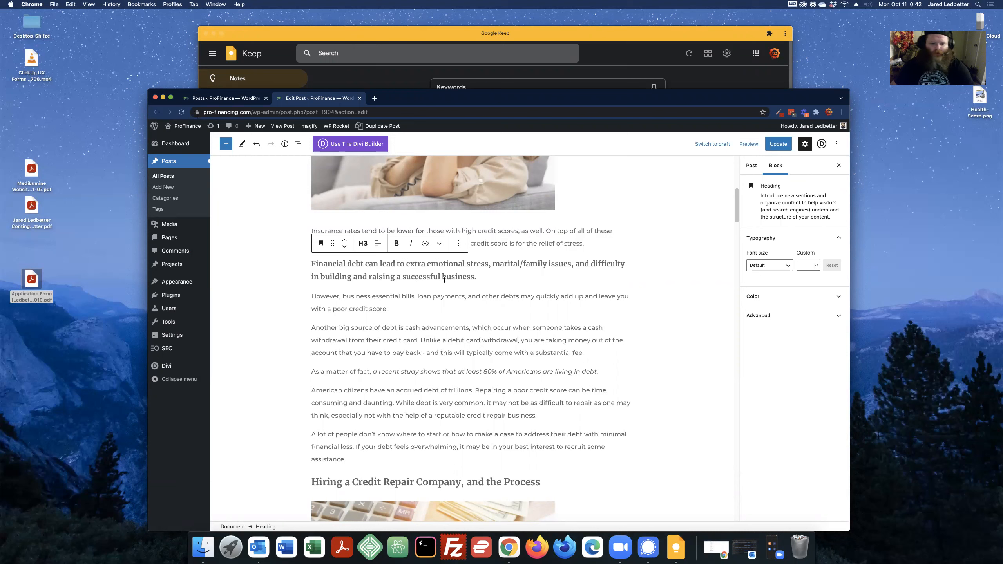
type("That's why you need business ")
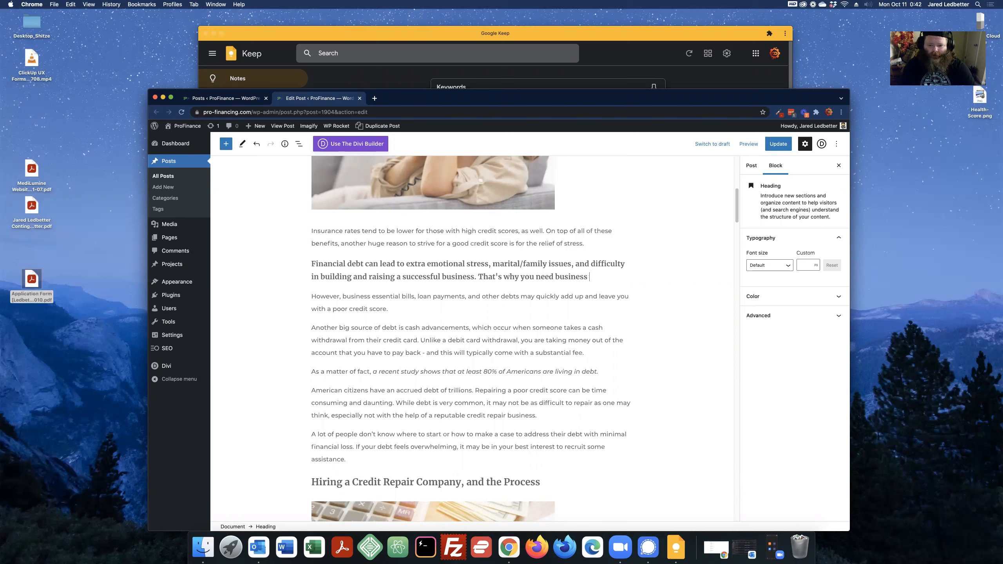
type("credit repair.")
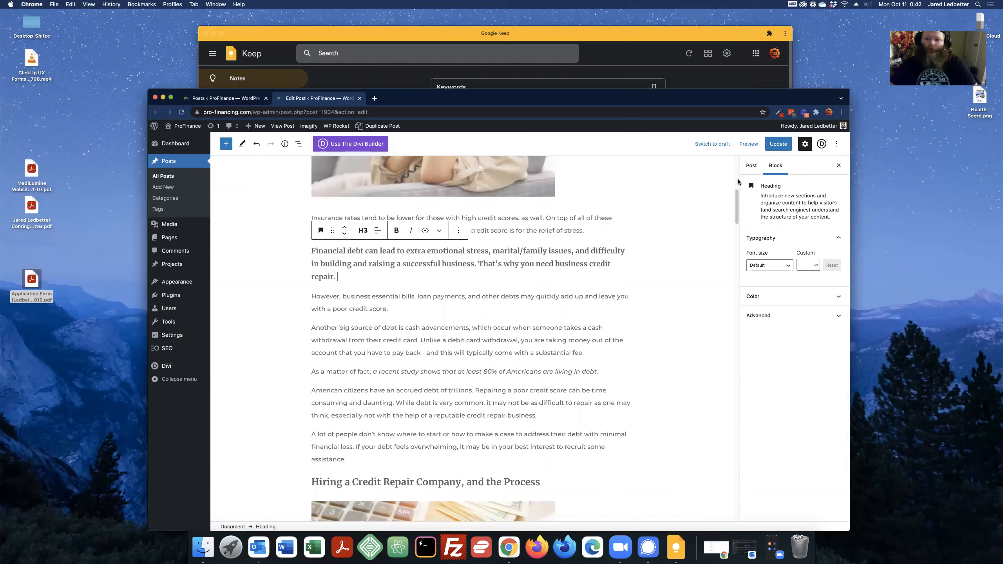
- Update the post to save the new heading and refresh the content analysis
left_click_drag(737, 194, 719, 439)
scroll(719, 439, "down", 6)
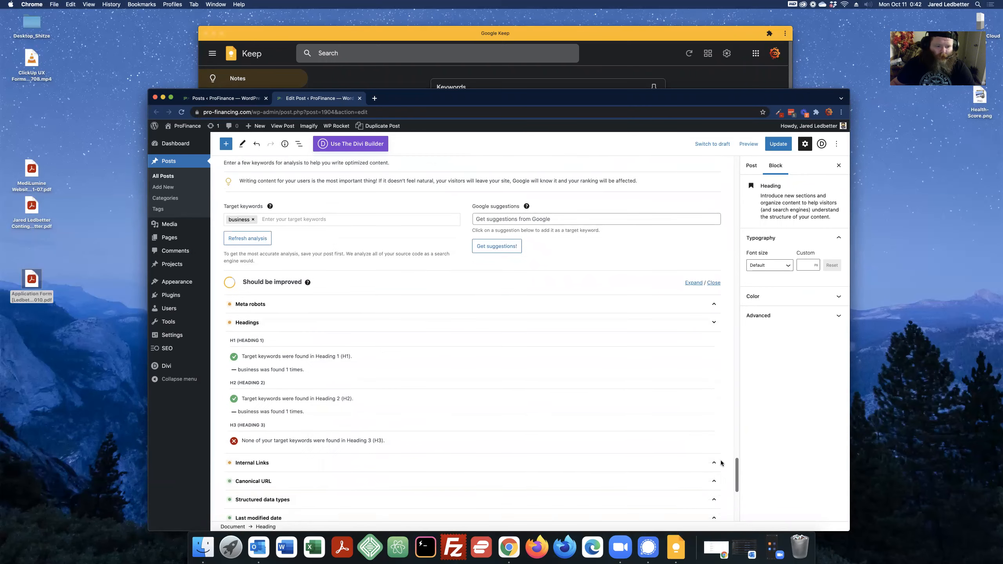
left_click(779, 145)
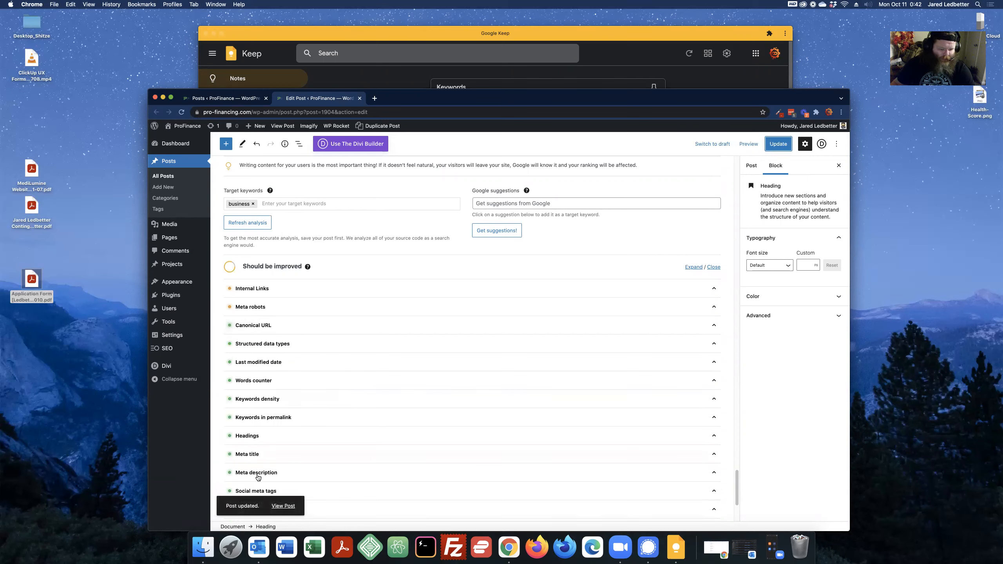
- Expand the Meta robots result in the content analysis and examine its noarchive entry
left_click(284, 306)
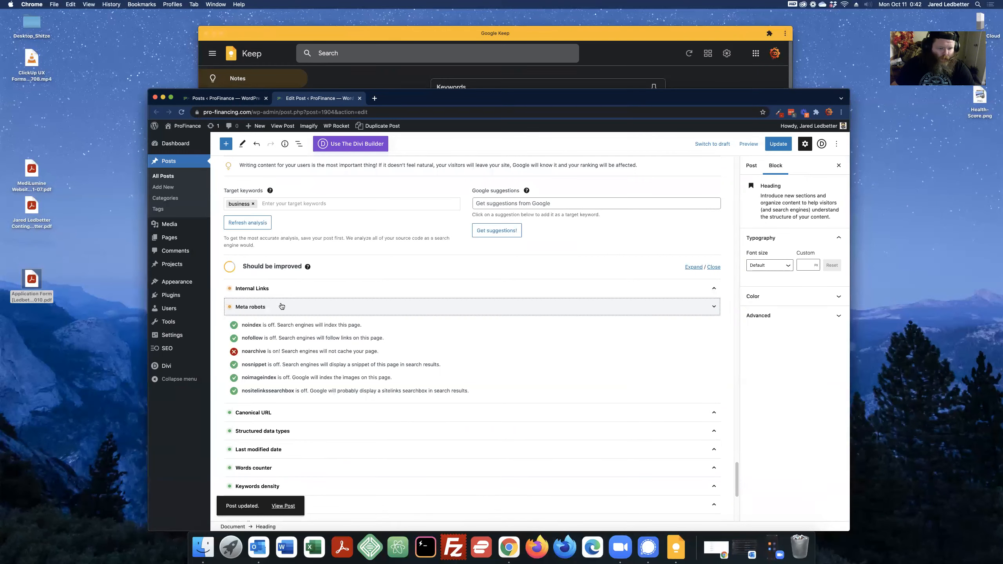
left_click_drag(241, 351, 363, 351)
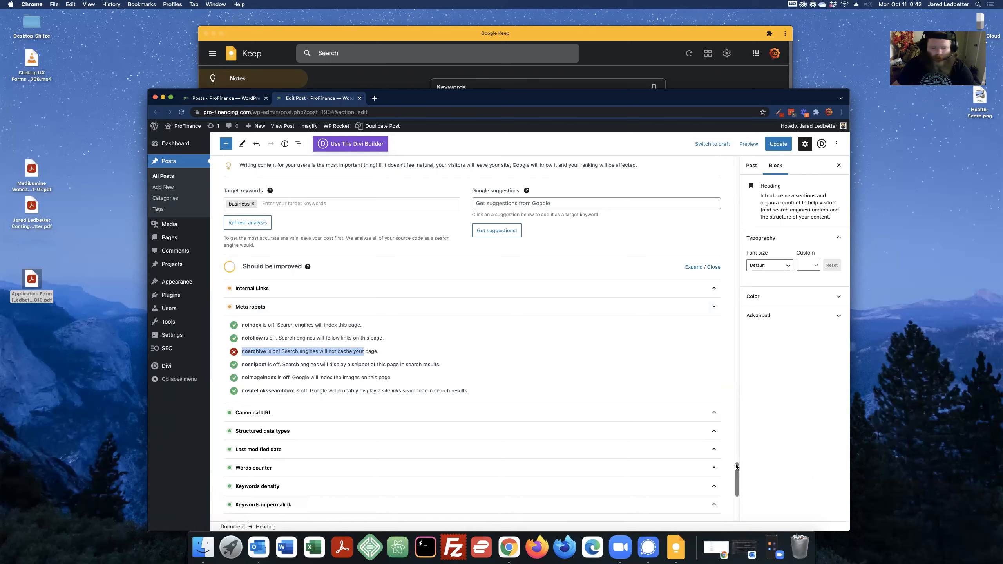
scroll(736, 467, "up", 3)
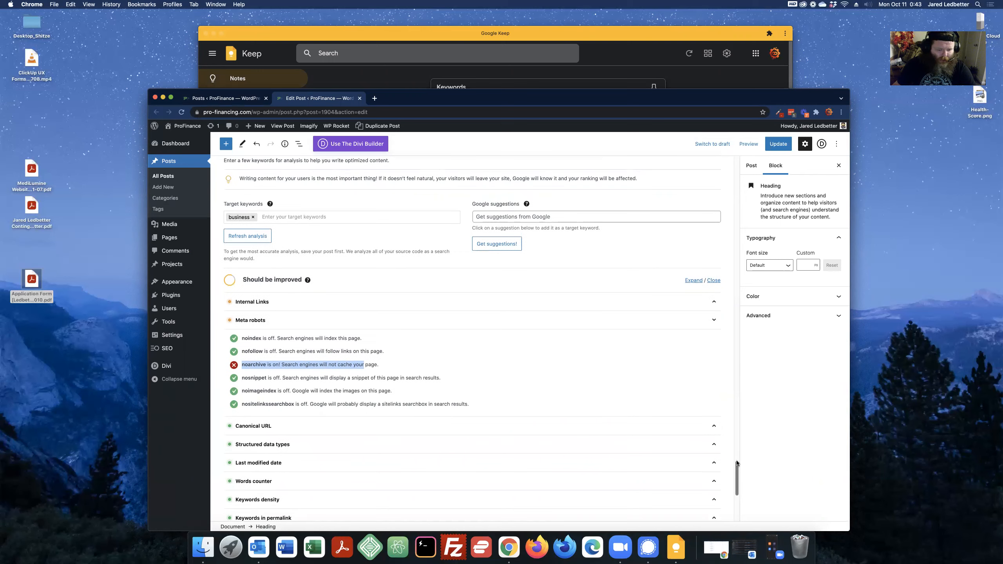
left_click_drag(299, 293, 302, 294)
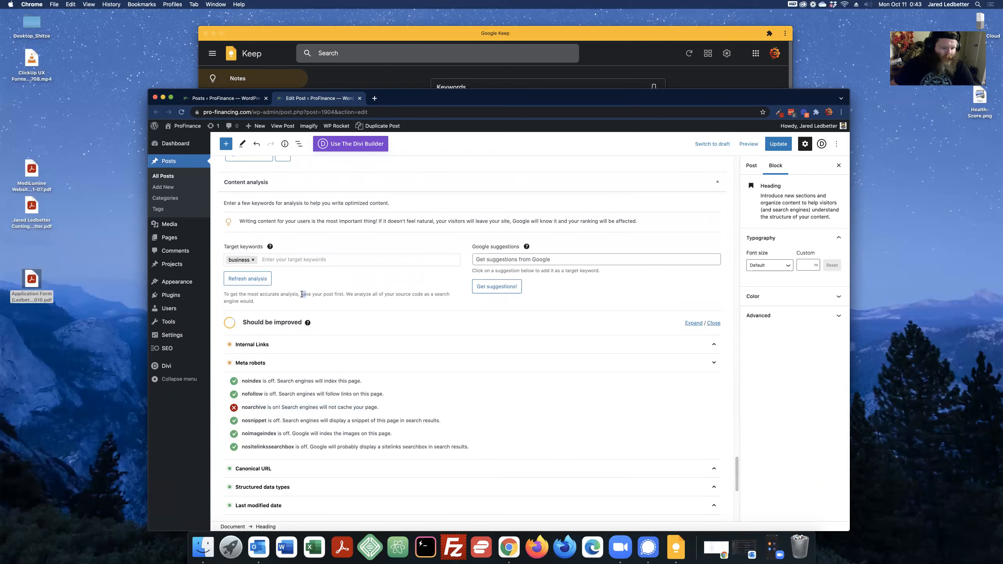
- Open the SEO plugin's Advanced and Tools pages in separate browser tabs
mouse_move(168, 351)
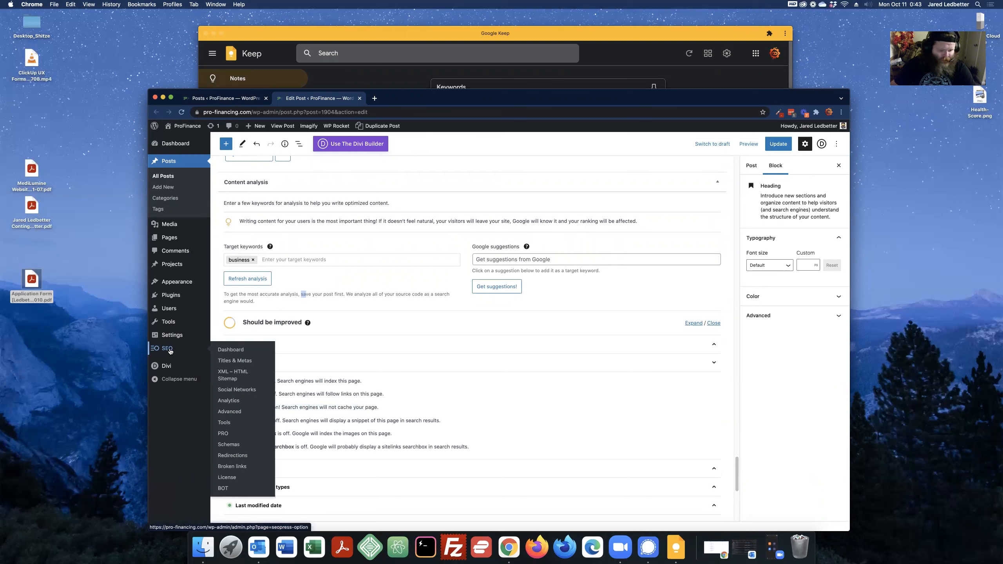
left_click(163, 447)
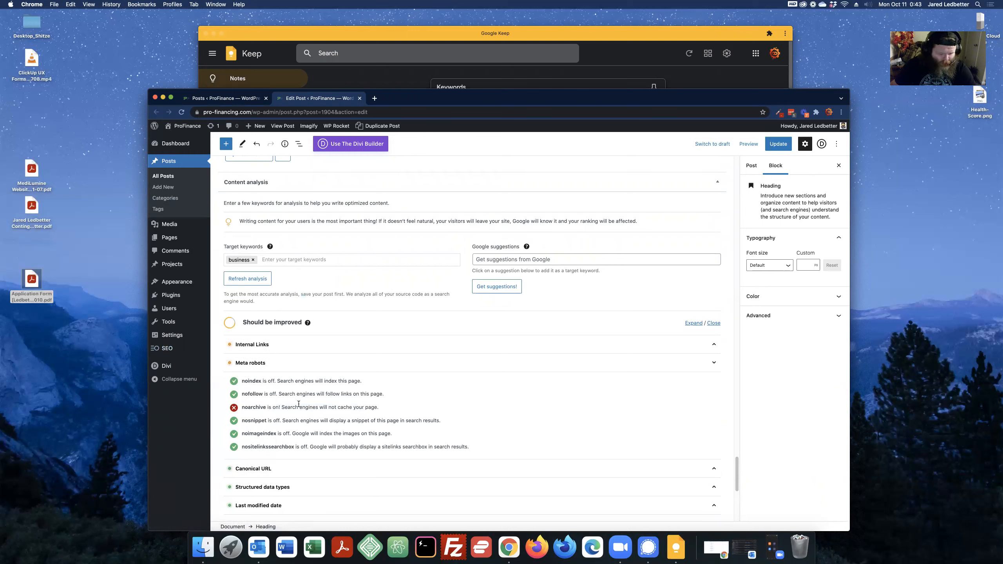
mouse_move(170, 351)
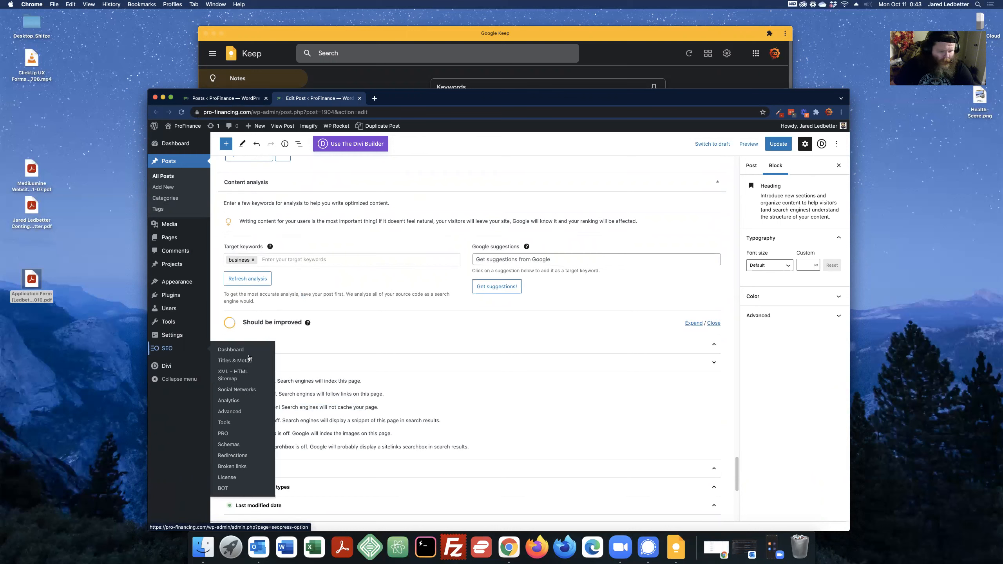
left_click(226, 413, "super")
left_click(224, 424, "super")
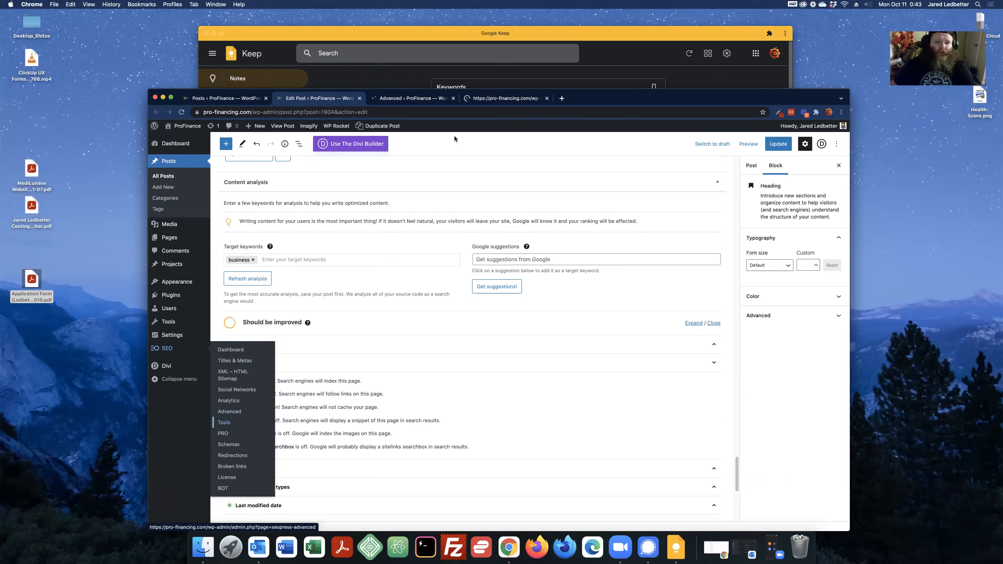
- Look through the Image SEO, Advanced, Appearance and Security settings for a noarchive option, then close the Advanced page
left_click(413, 97)
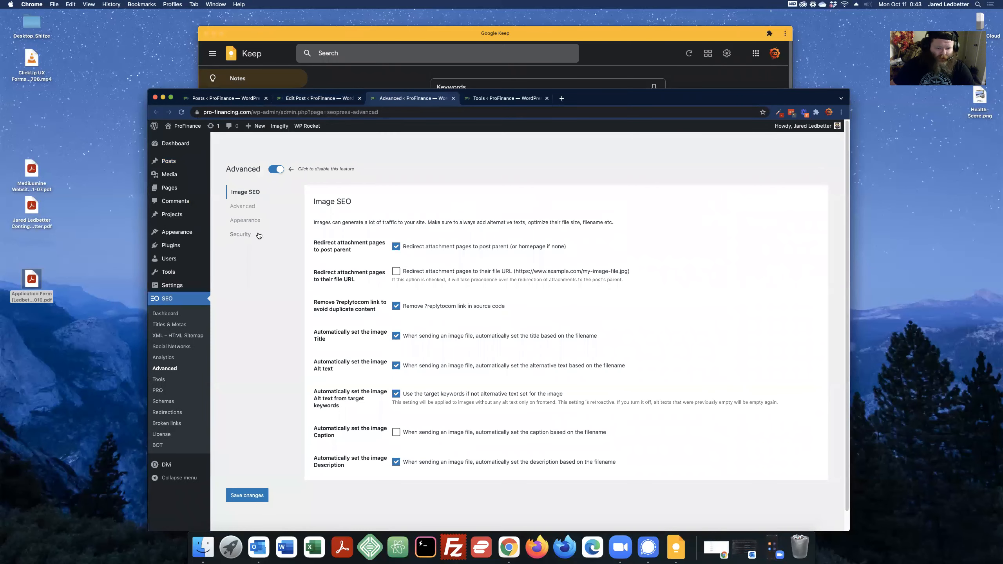
left_click(243, 205)
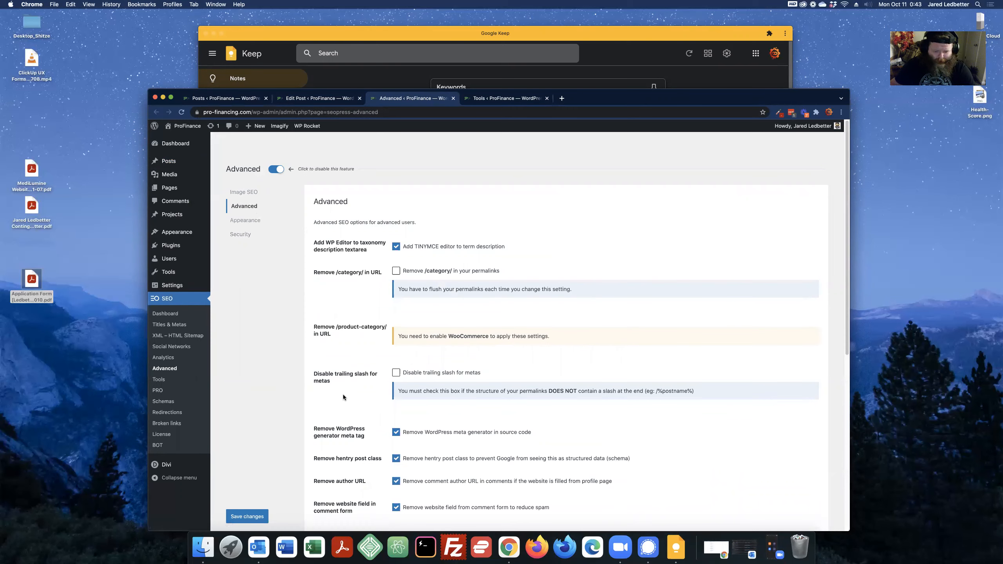
scroll(335, 295, "down", 7)
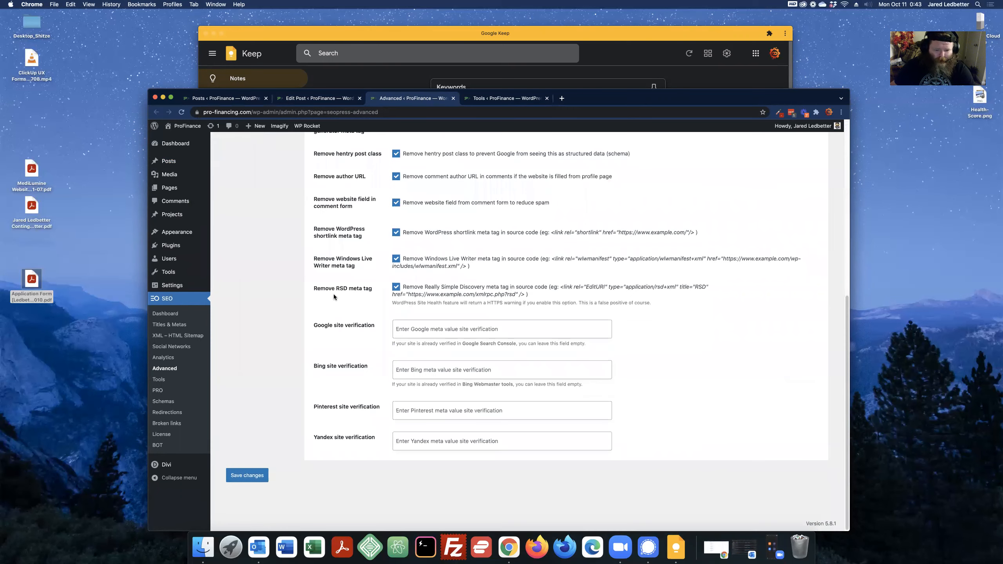
scroll(334, 295, "up", 7)
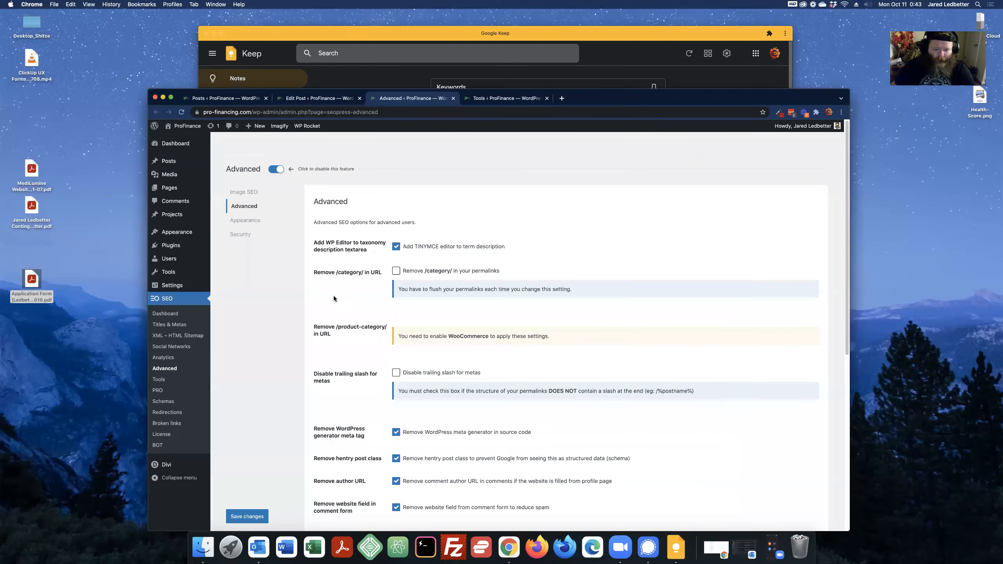
left_click(245, 221)
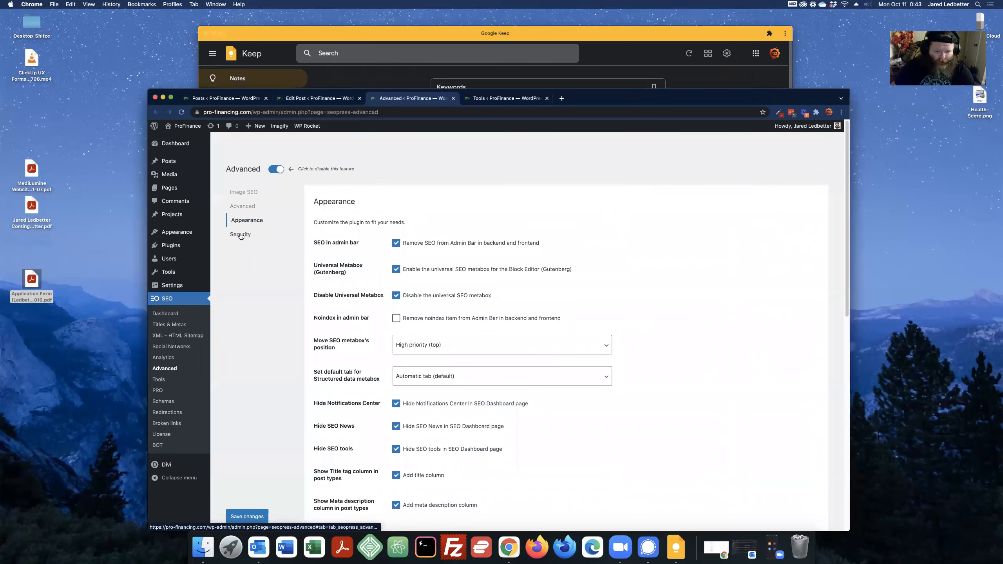
left_click(240, 235)
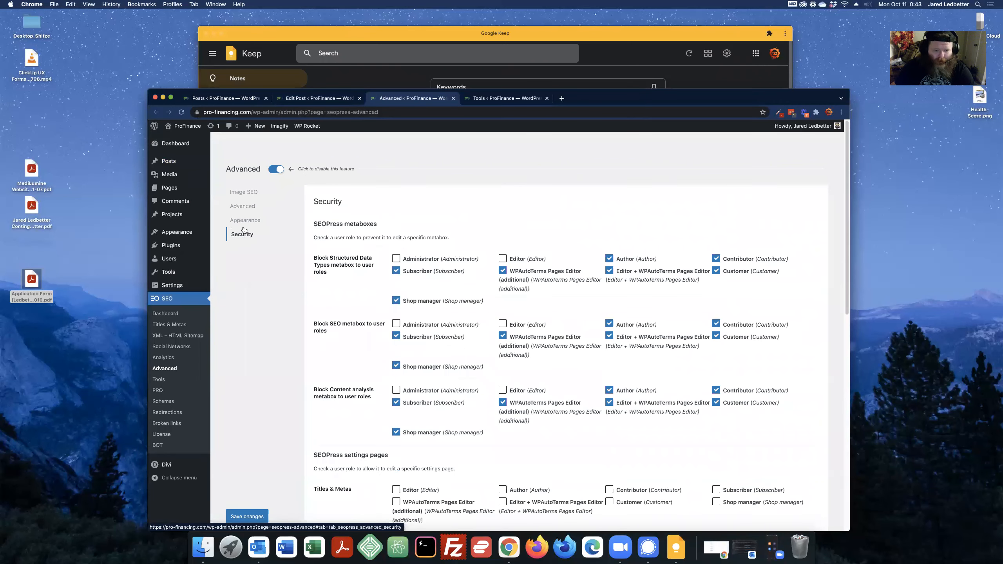
left_click(452, 98)
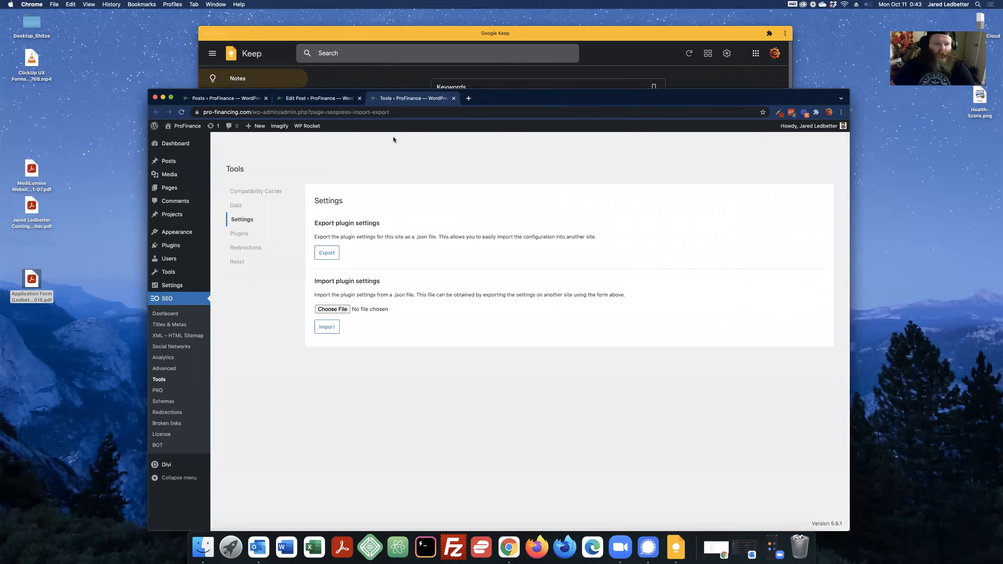
- Check the Data, Plugins, Redirections and Reset sections of the SEO Tools page for a noarchive option
left_click(236, 206)
left_click(239, 233)
left_click(239, 248)
left_click(238, 262)
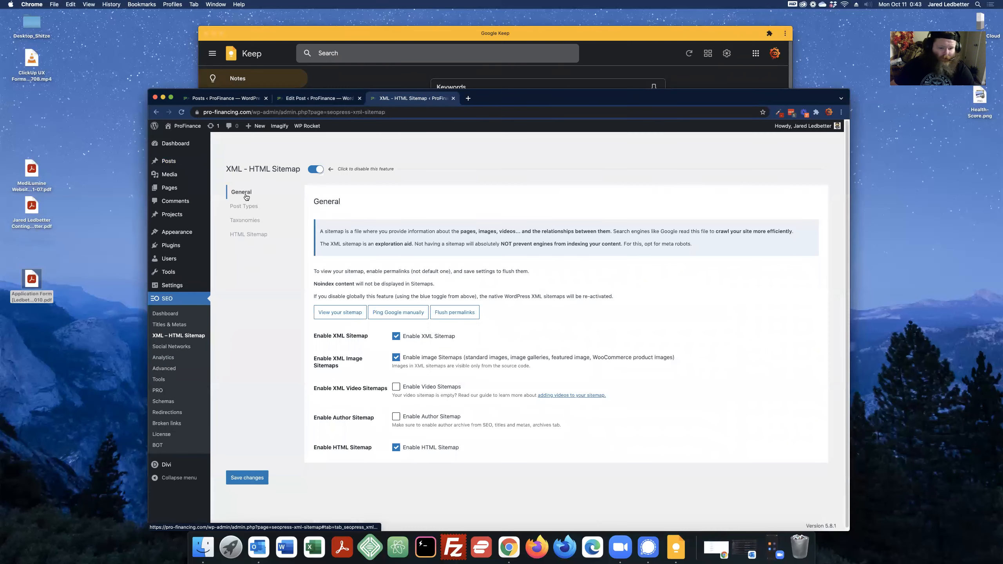
- Check the Post Types, Taxonomies and HTML Sitemap sections of the XML - HTML Sitemap settings for a noarchive option
left_click(245, 207)
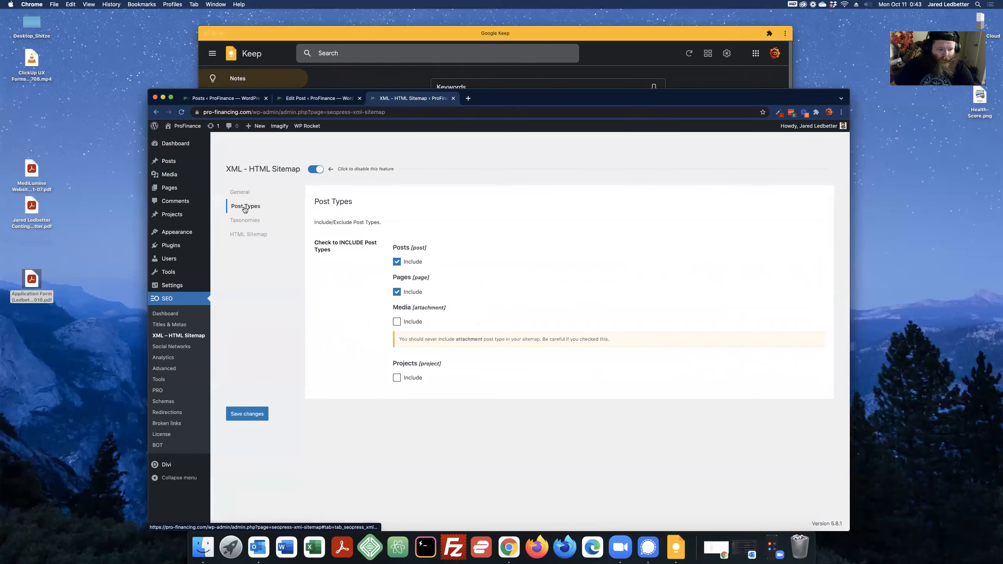
left_click(247, 220)
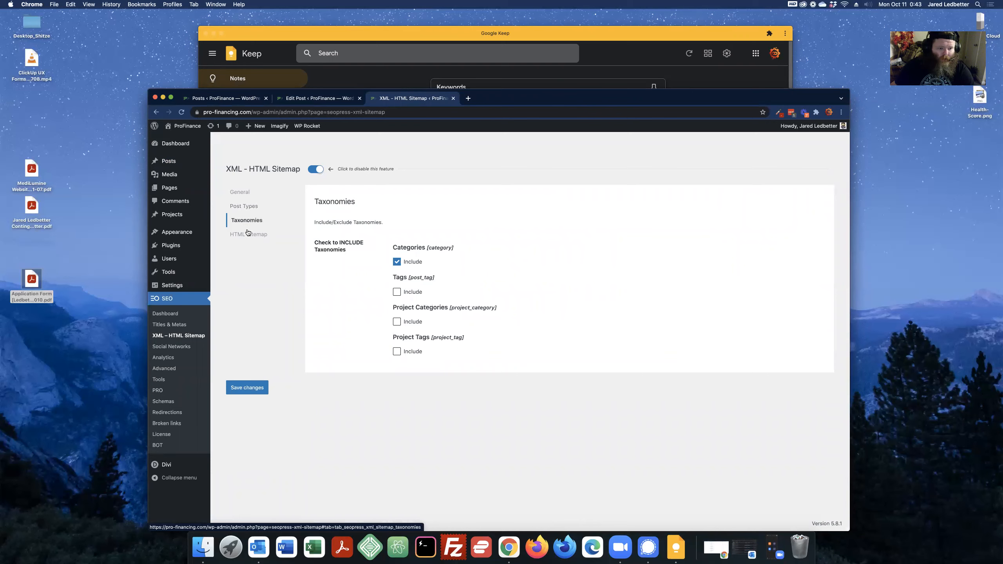
left_click(249, 236)
scroll(251, 266, "down", 2)
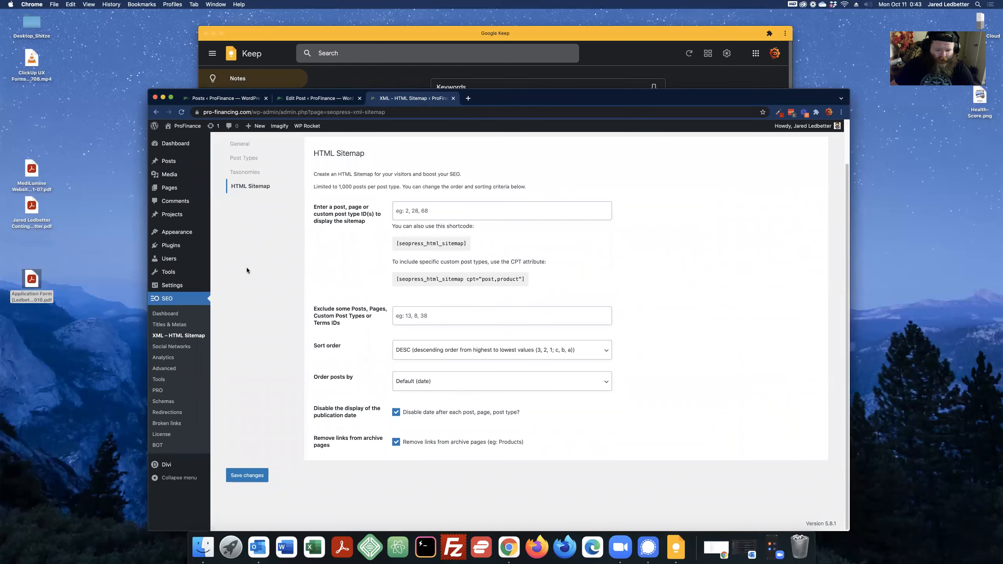
- Open the Titles & Metas settings and examine the Post Types options for posts, pages and projects
left_click(188, 337)
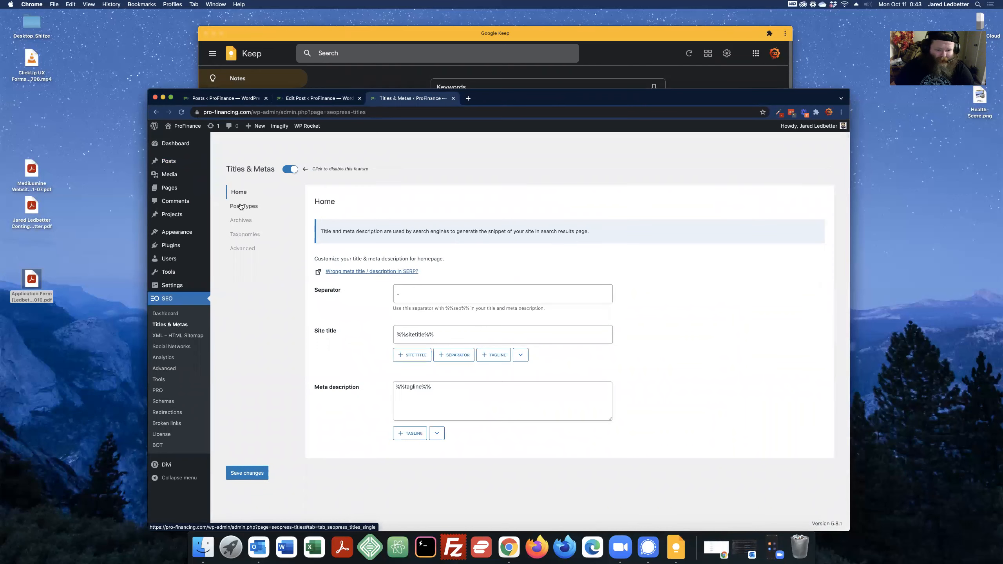
left_click(243, 206)
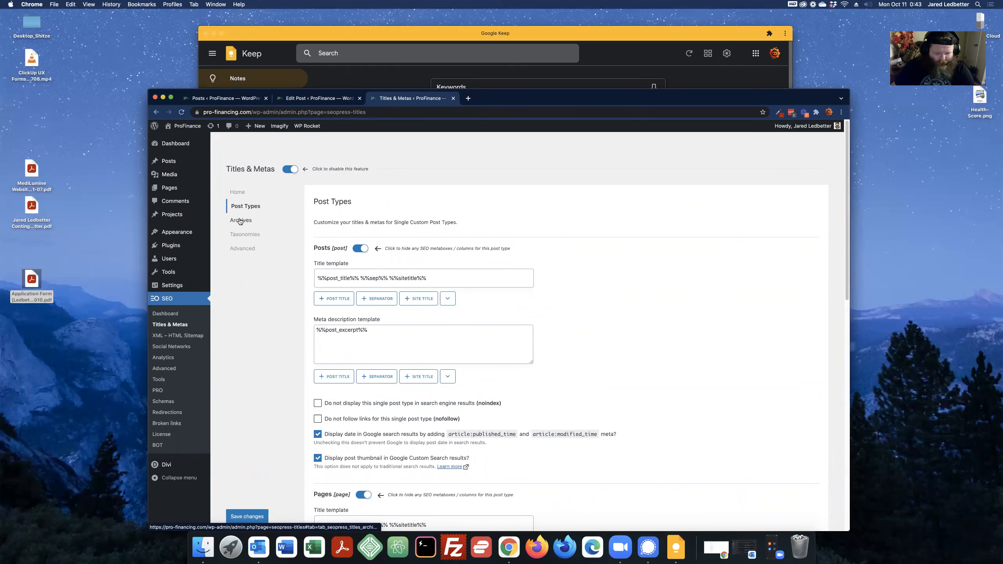
scroll(711, 254, "down", 8)
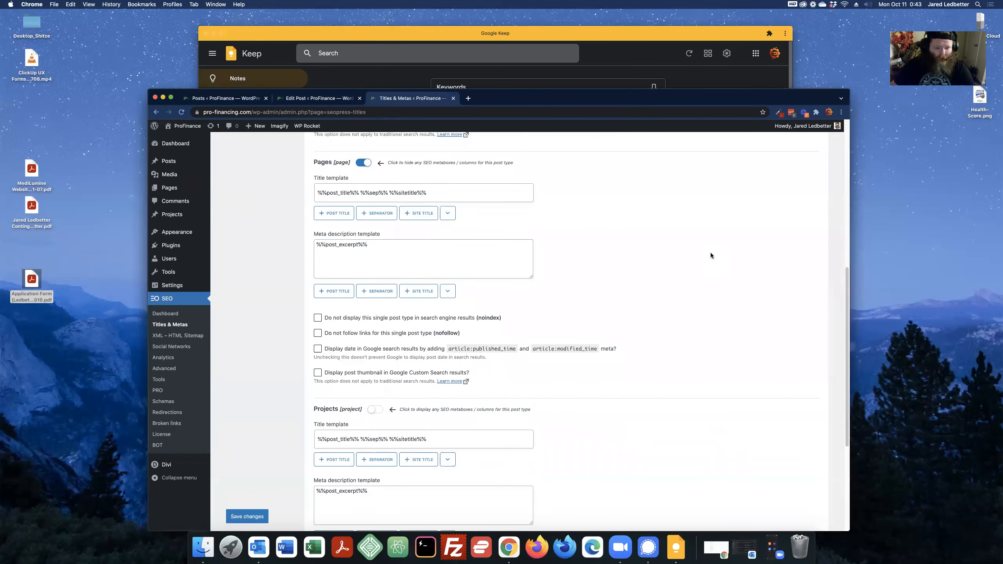
scroll(710, 255, "down", 6)
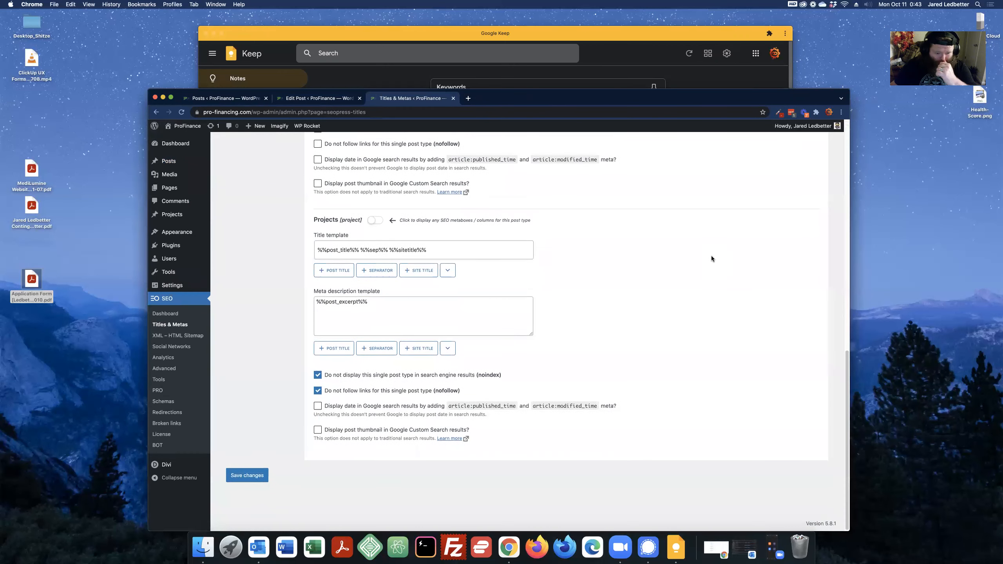
scroll(710, 257, "up", 12)
scroll(710, 260, "up", 3)
- Check the Archives and Taxonomies sections of the Titles & Metas settings for a noarchive option
left_click(241, 220)
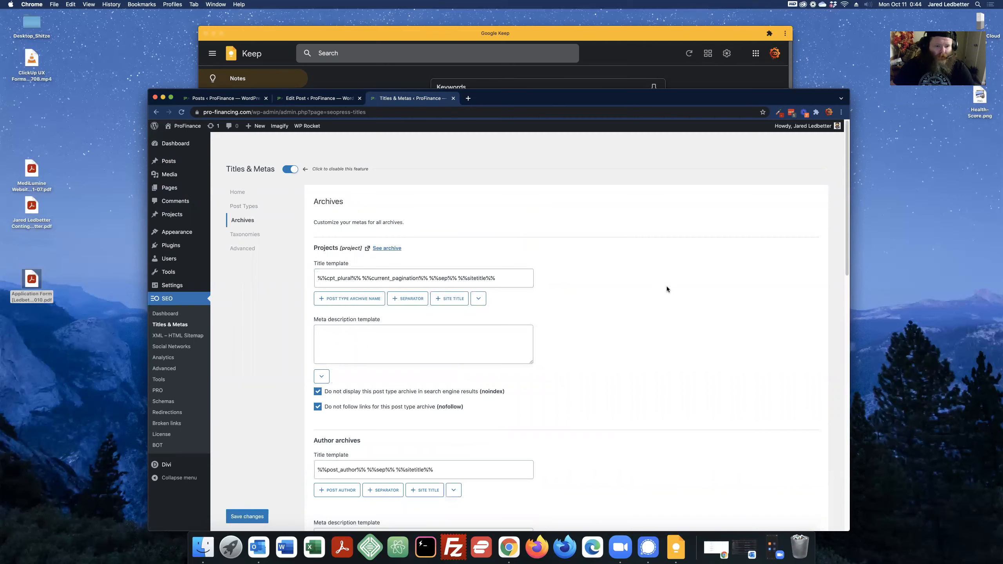
scroll(669, 288, "down", 5)
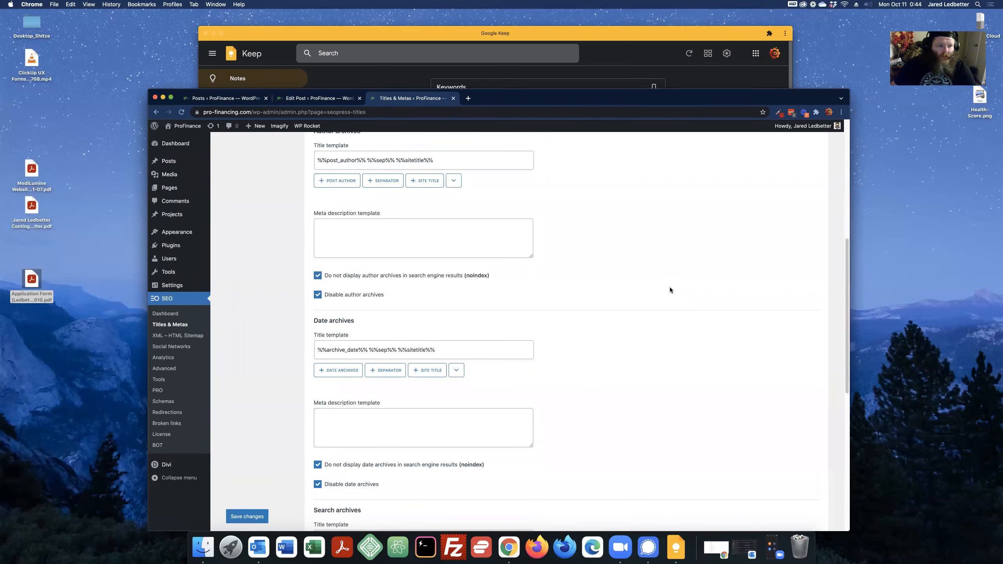
scroll(670, 289, "down", 3)
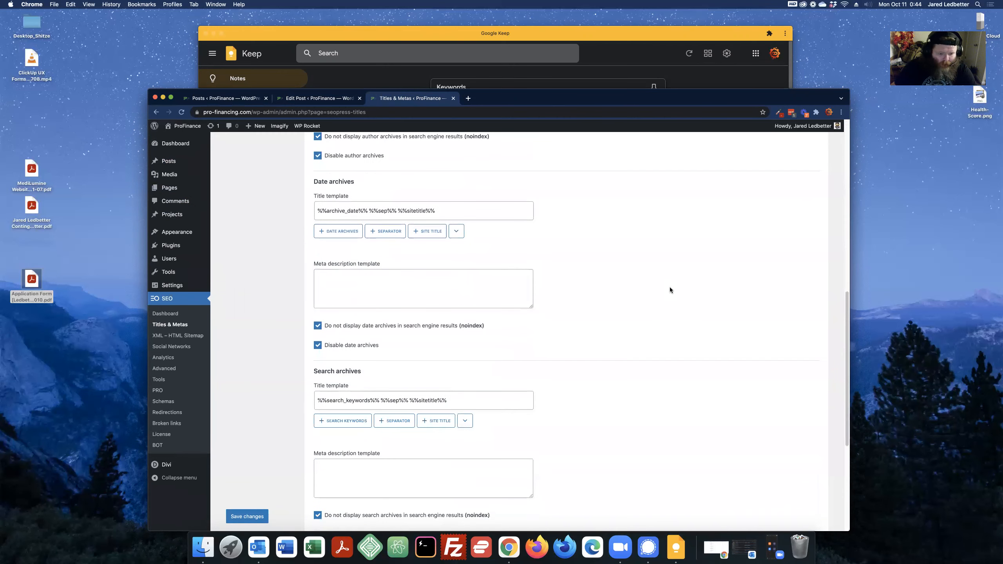
scroll(669, 291, "down", 5)
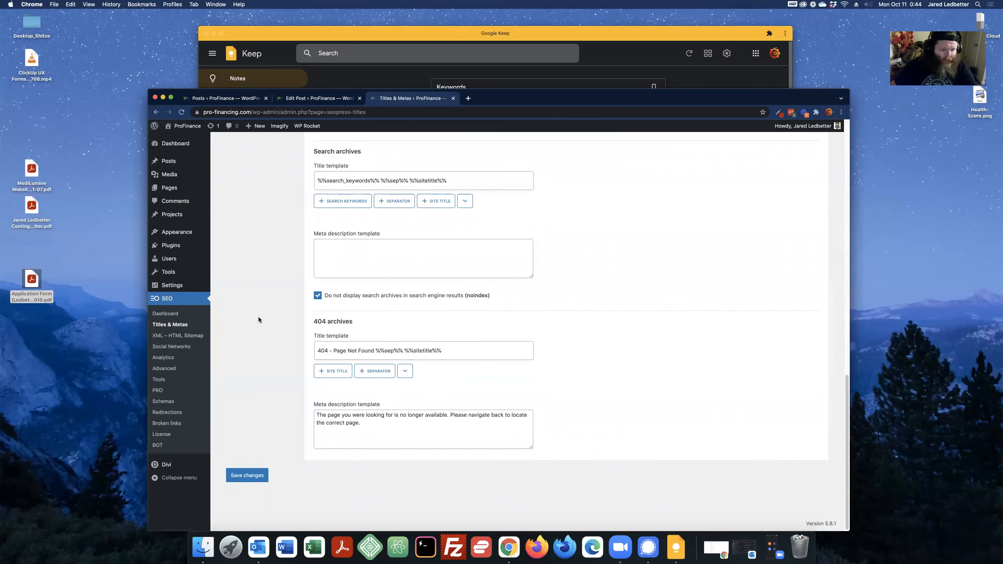
scroll(260, 313, "up", 15)
left_click(243, 235)
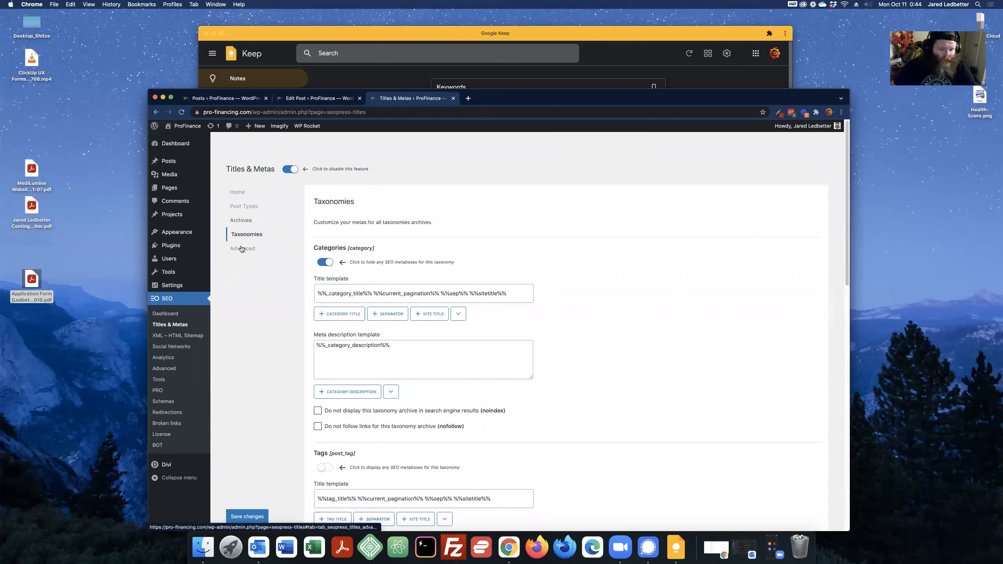
- Turn off noarchive in the Advanced section of Titles & Metas, save the changes and close the settings page
left_click(241, 248)
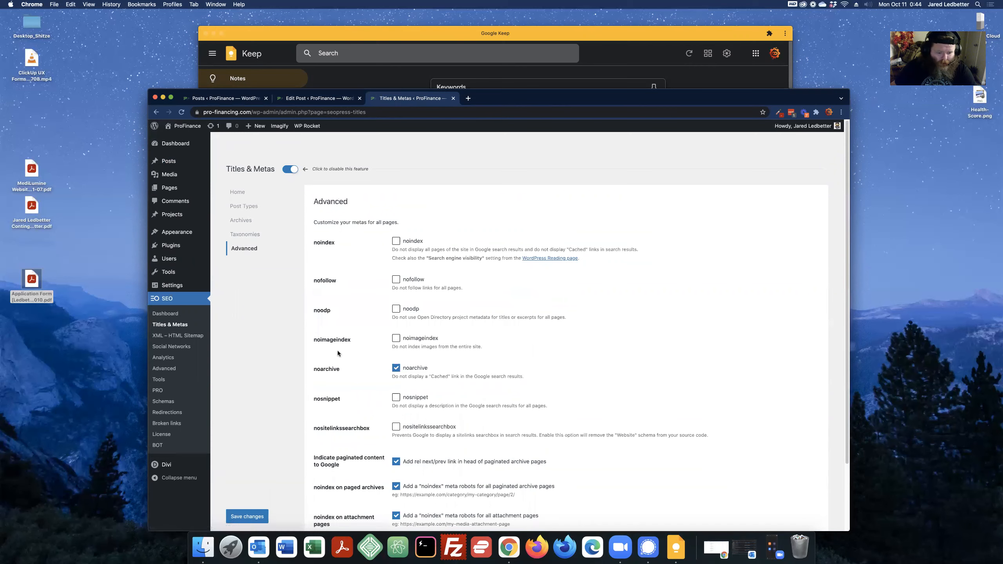
left_click(397, 368)
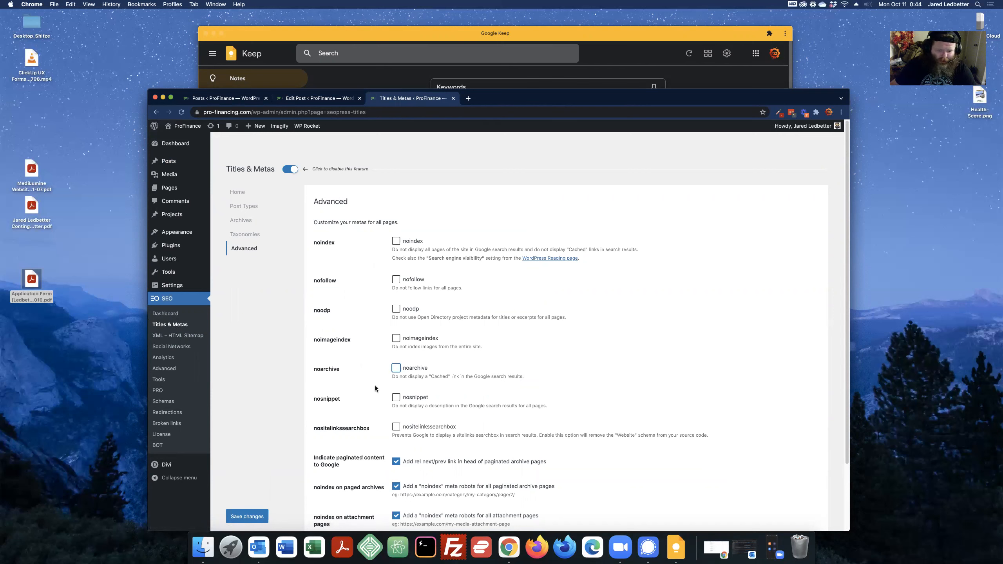
left_click(247, 520)
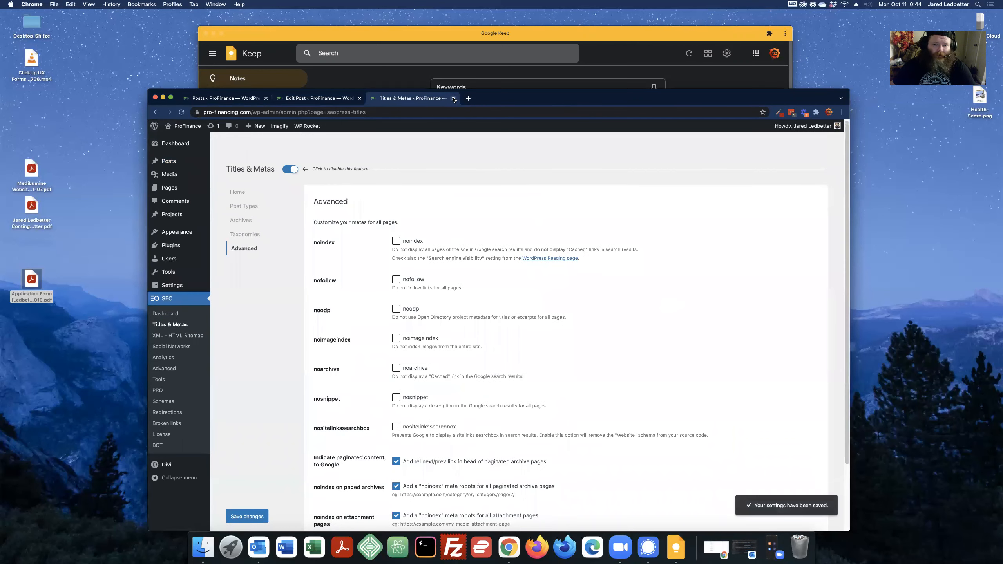
left_click(453, 98)
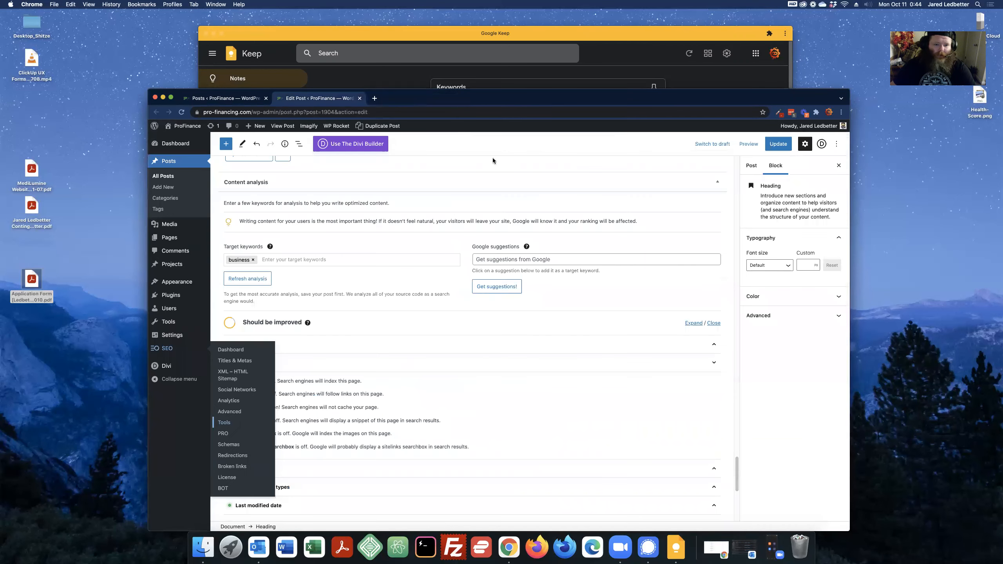
- Reload the post editor and read the Internal Links item in the content analysis
key("super+r")
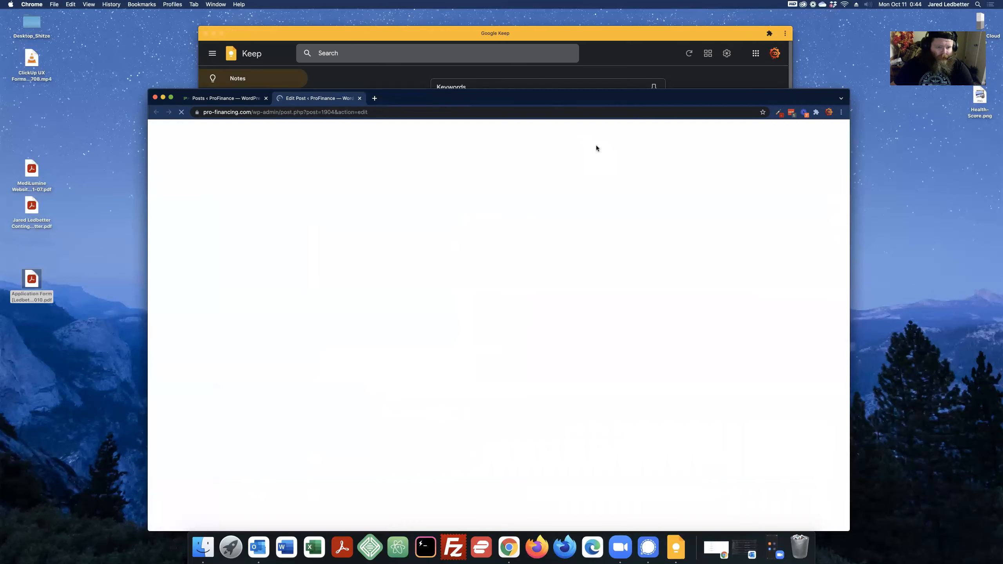
scroll(552, 231, "down", 15)
scroll(513, 320, "down", 15)
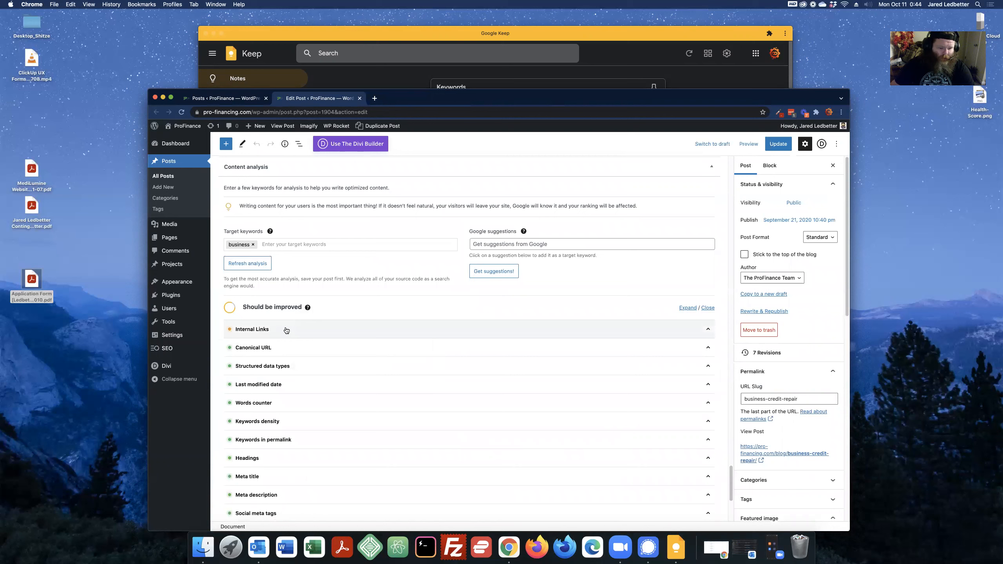
left_click(284, 330)
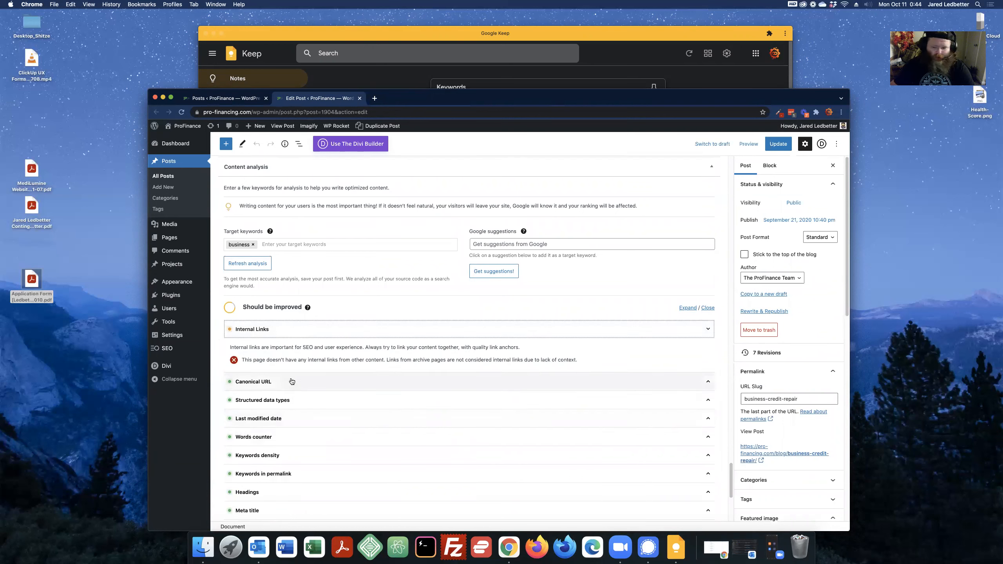
left_click_drag(241, 358, 390, 359)
left_click(417, 357)
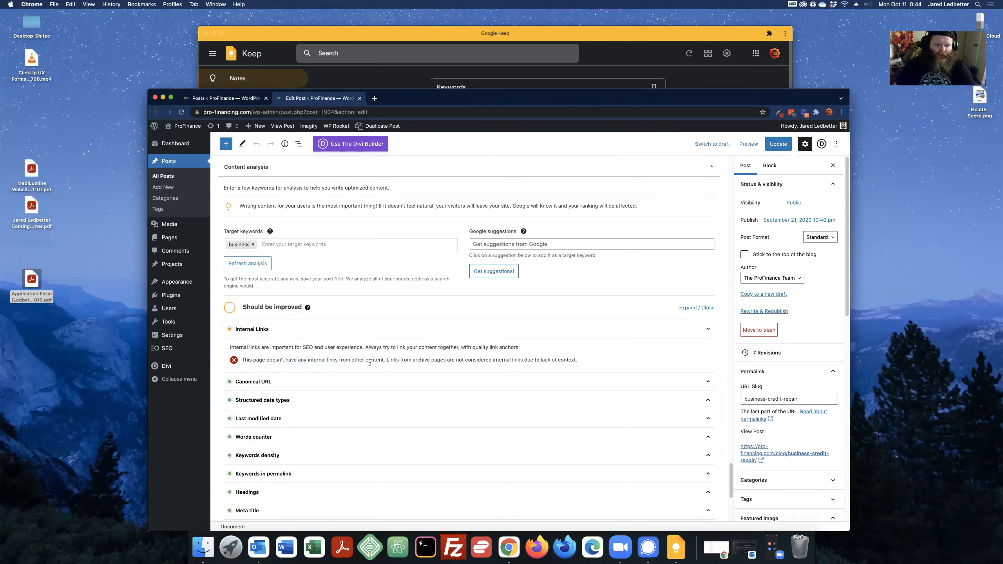
- Check where the "options and resources" link near the end of the post leads
scroll(370, 362, "up", 20)
scroll(353, 362, "down", 15)
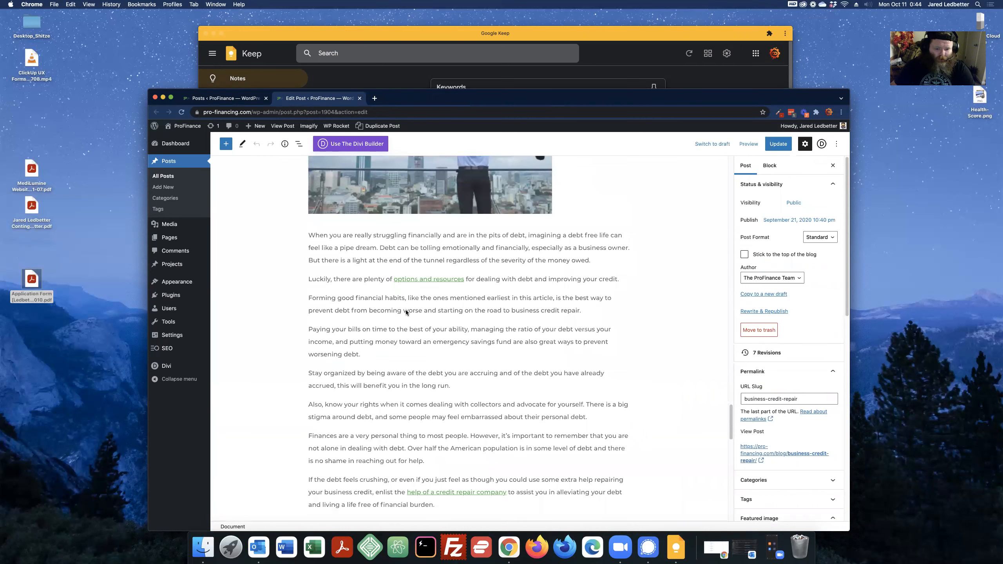
left_click(407, 278)
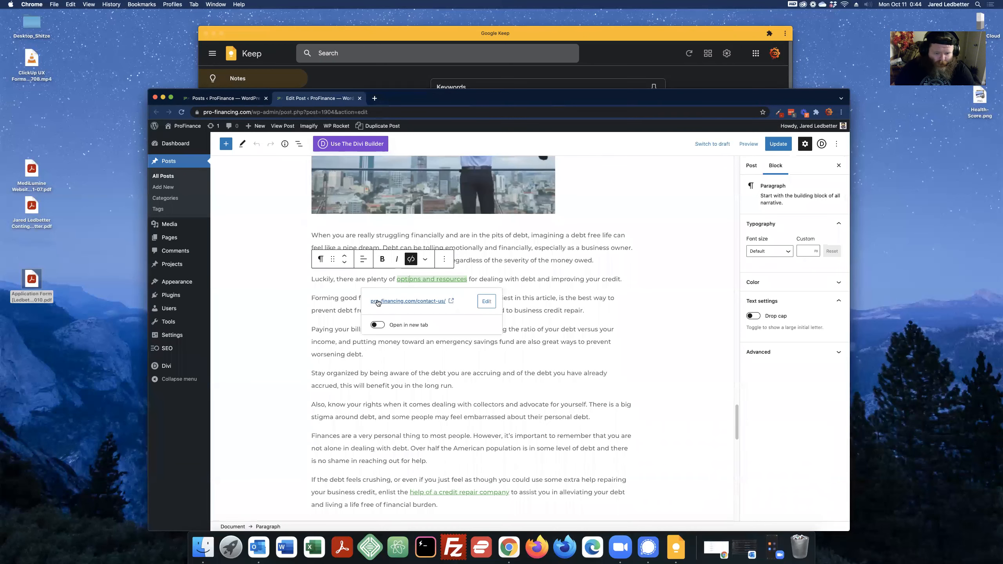
left_click(533, 331)
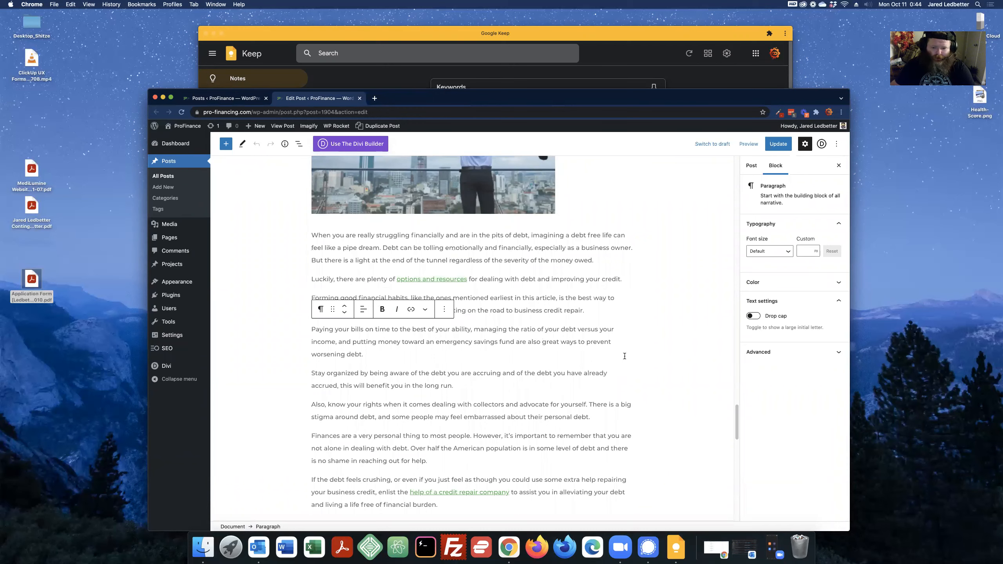
scroll(721, 385, "down", 5)
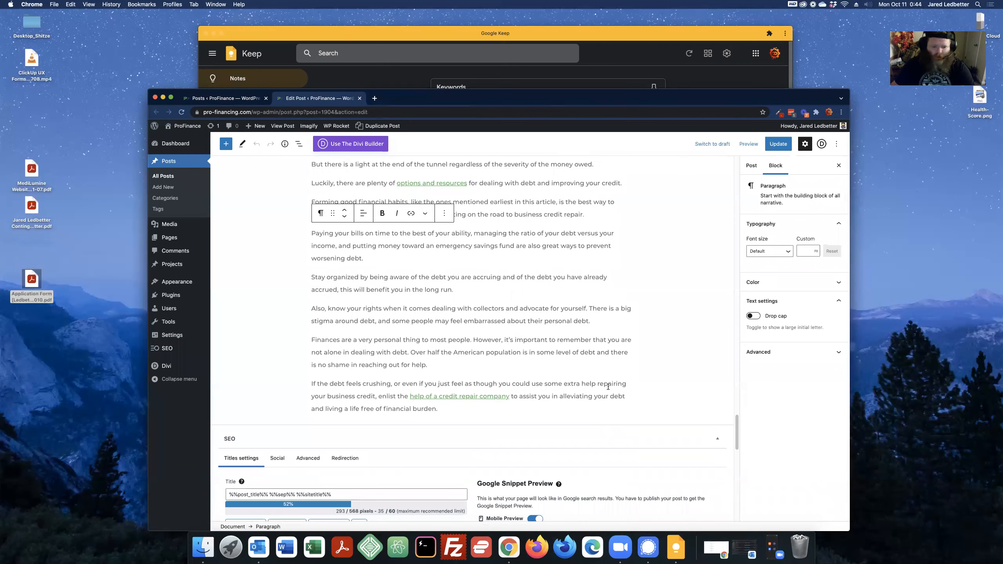
- Open the site's Pages list in a separate tab and view the published Credit Repair page
left_click(169, 238, "super")
left_click(419, 98)
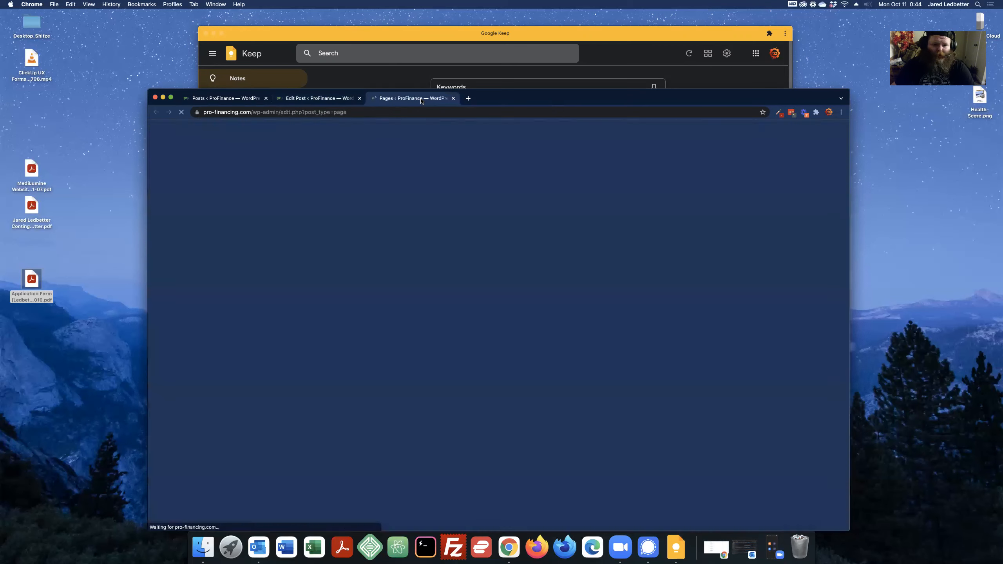
scroll(507, 190, "down", 5)
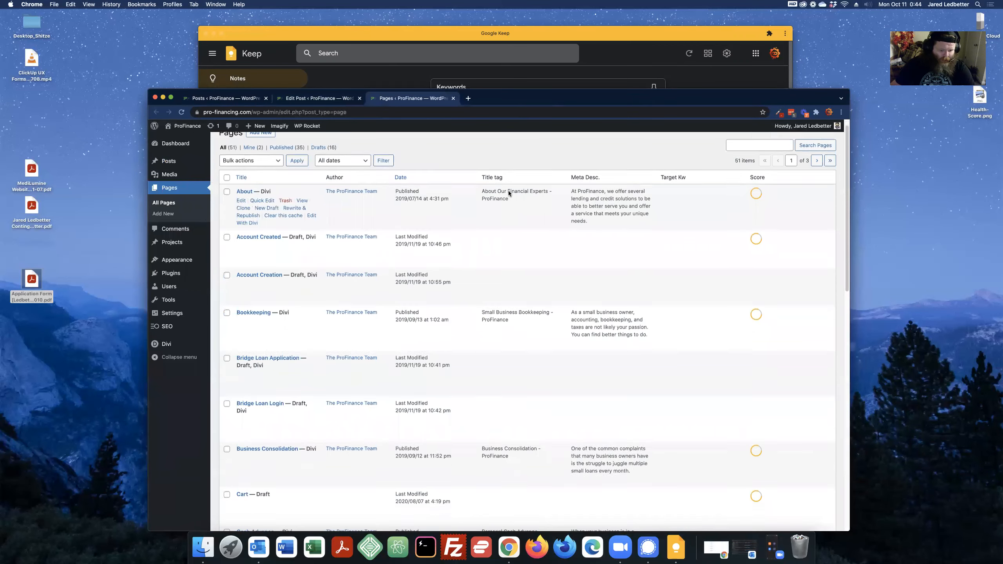
scroll(509, 193, "down", 4)
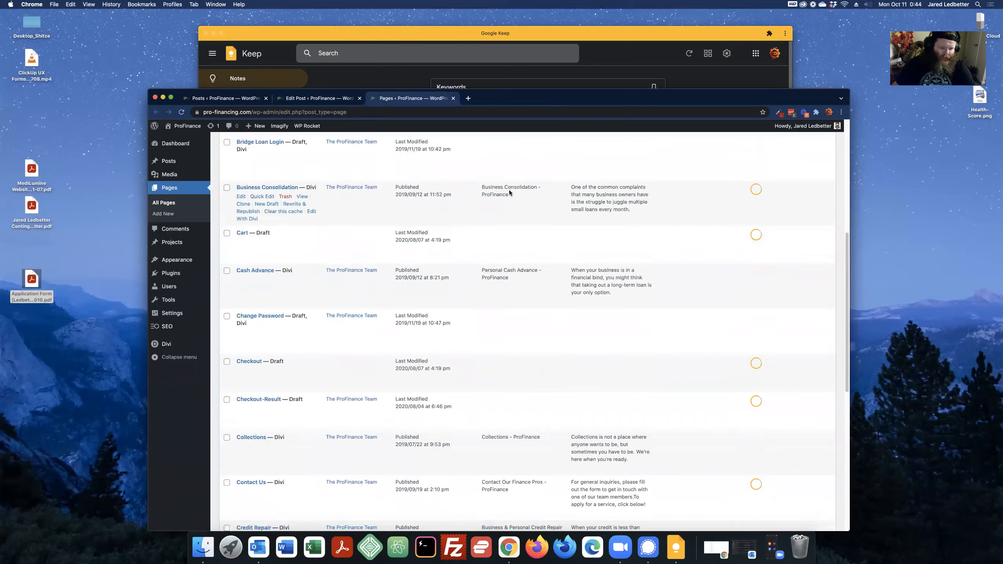
scroll(510, 192, "down", 7)
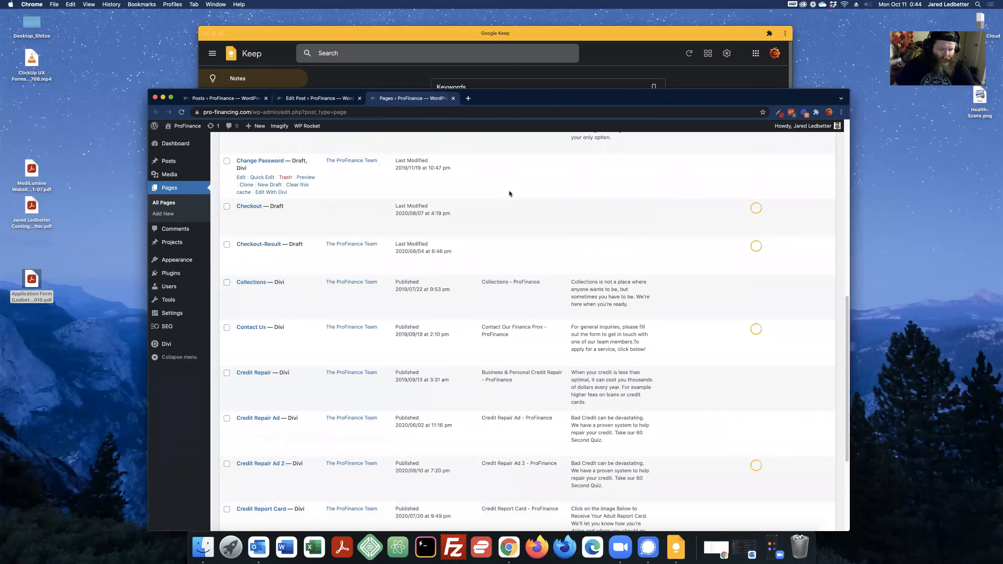
scroll(509, 191, "down", 1)
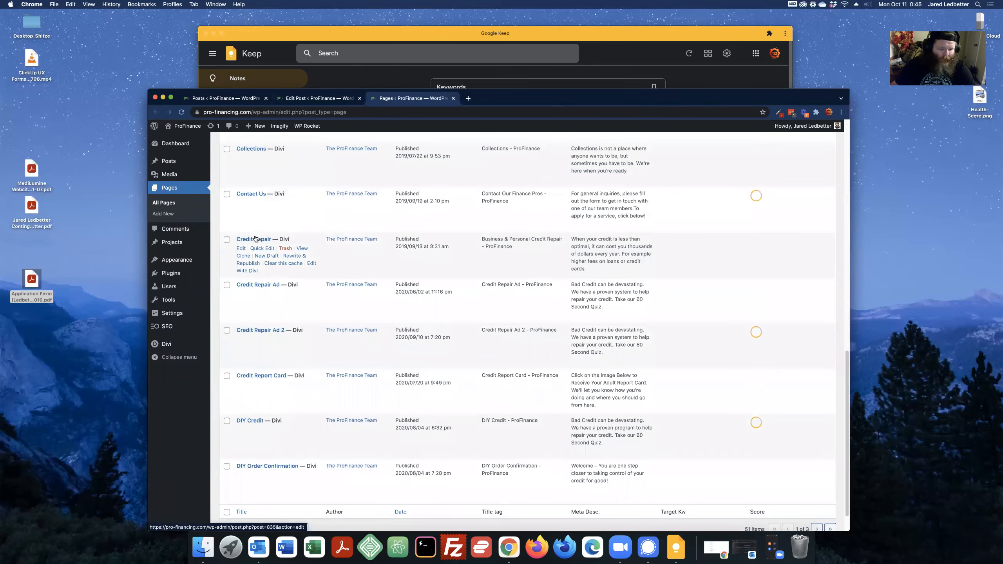
left_click(302, 248)
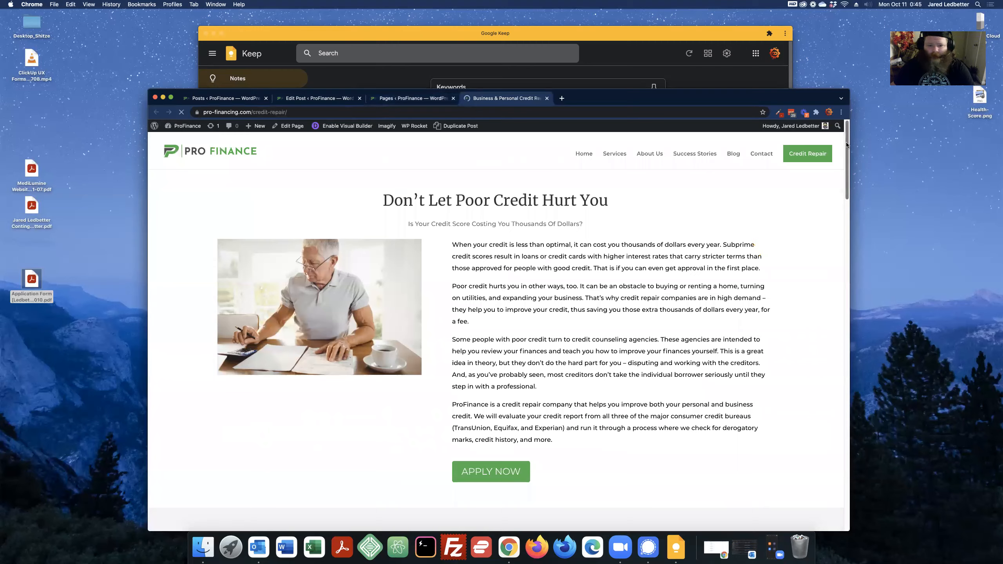
- Copy the Credit Repair page's URL and close that page
left_click_drag(847, 149, 823, 115)
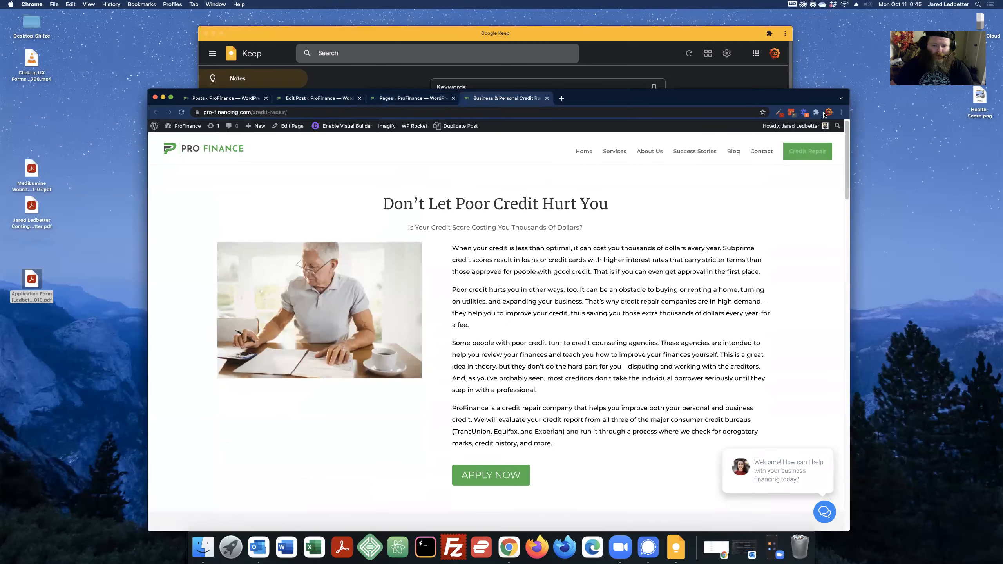
left_click(431, 111)
key("super+c")
left_click(546, 98)
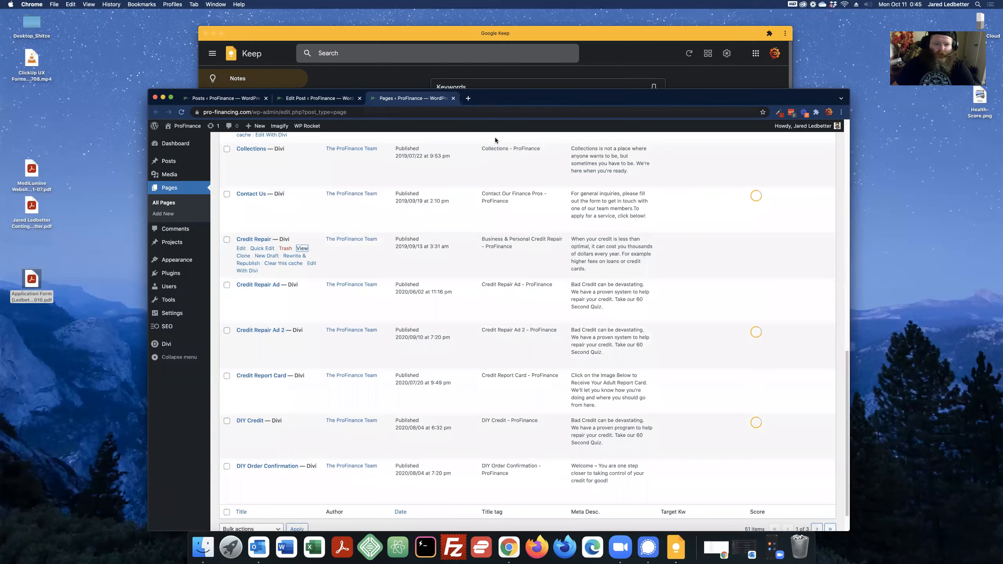
- In the post's last paragraph, change the "help of a credit repair company" link to the copied pro-financing.com/credit-repair/ URL
left_click(321, 98)
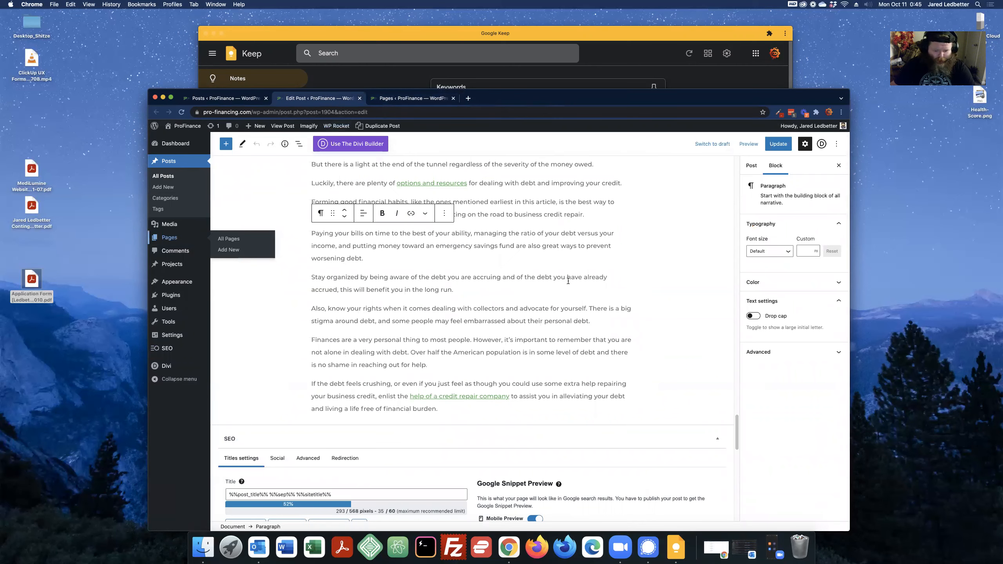
left_click(461, 395)
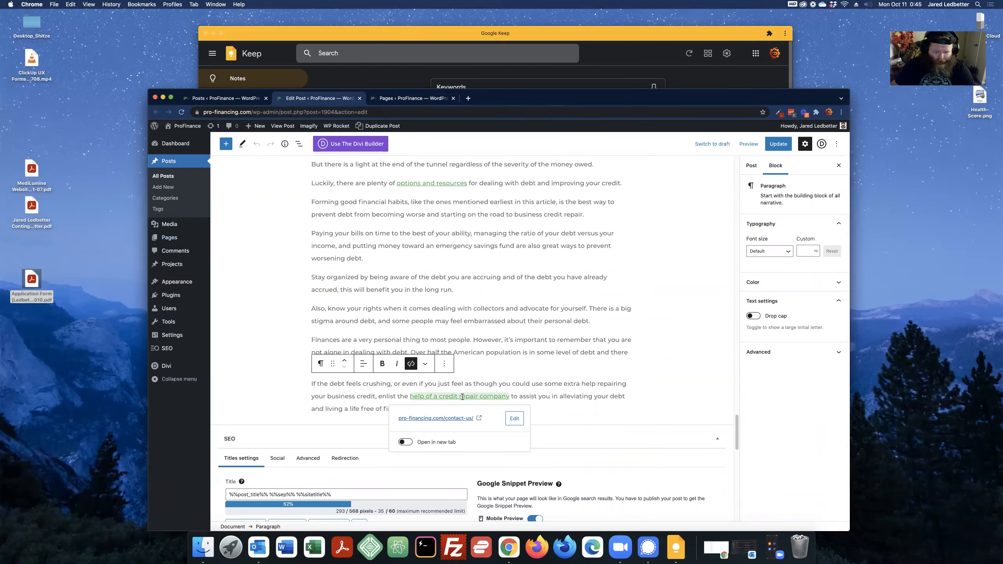
left_click(513, 419)
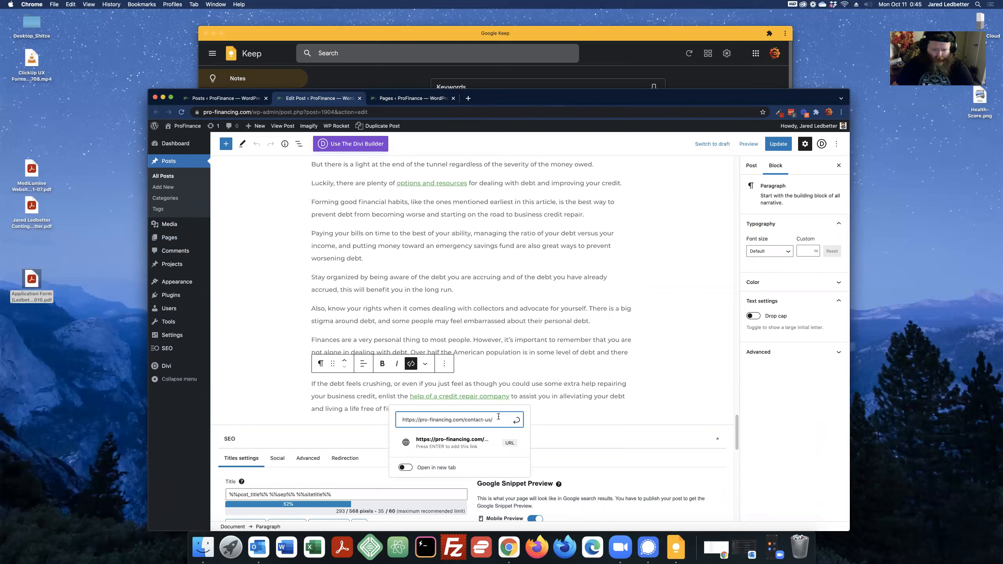
key("super+a")
key("super+v")
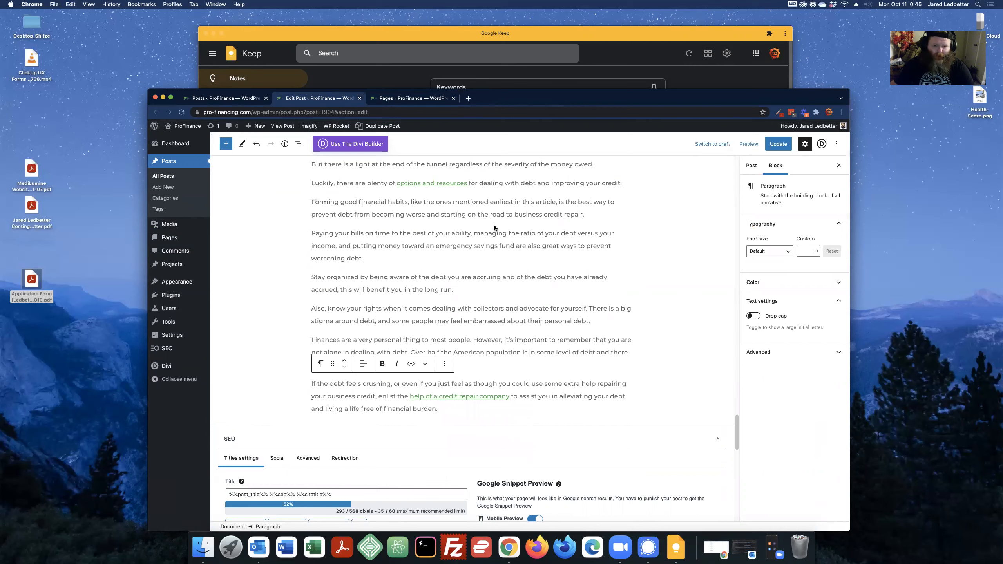
- Change the "options and resources" link to the copied pro-financing.com/credit-repair/ URL and update the post
left_click(414, 183)
left_click(485, 208)
key("super+a")
key("super+v")
left_click(487, 209)
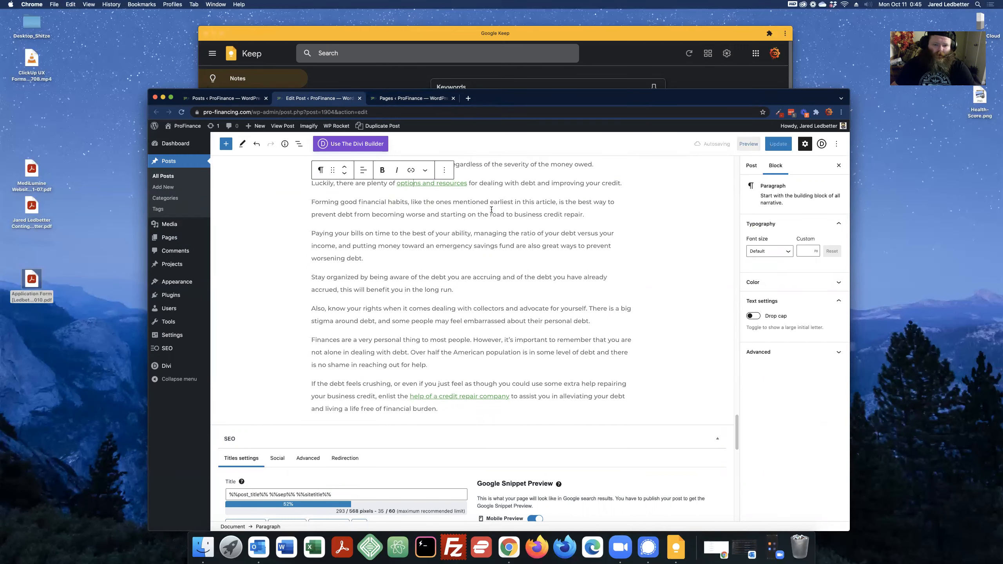
left_click(770, 146)
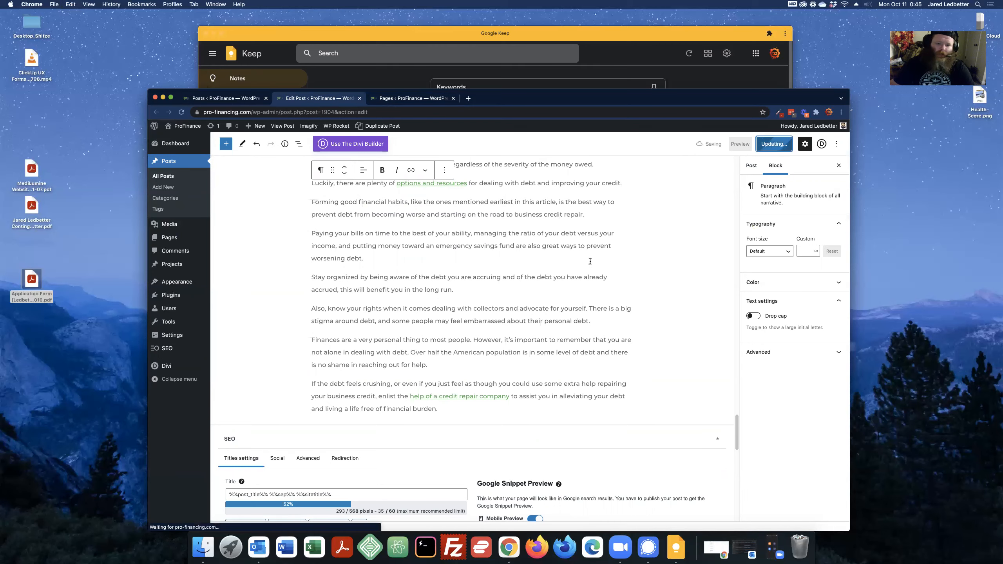
- Refresh the post's content analysis and read the Internal Links item again
scroll(478, 292, "down", 5)
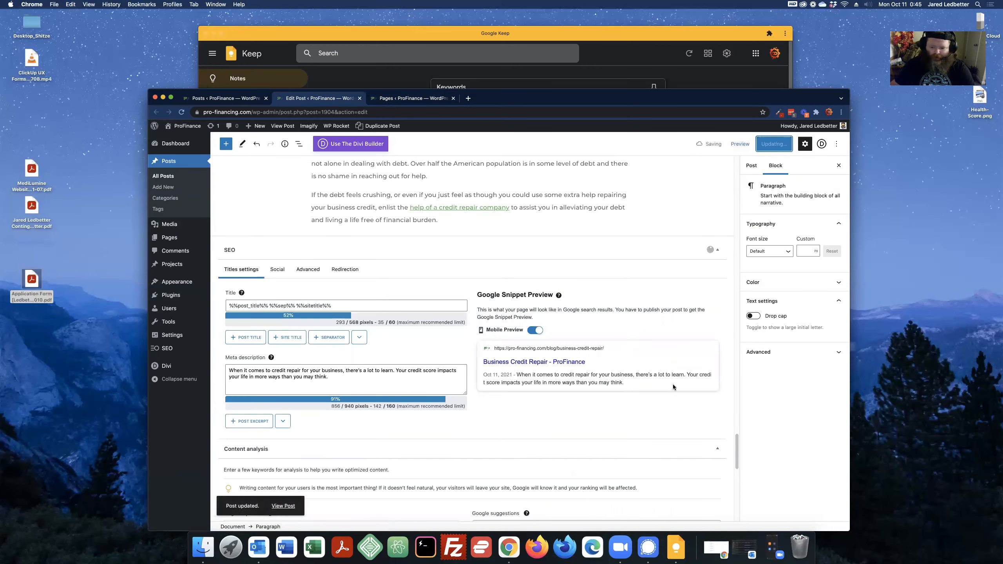
left_click_drag(737, 444, 740, 482)
right_click(420, 322)
left_click(362, 308)
left_click(294, 184)
left_click(257, 174)
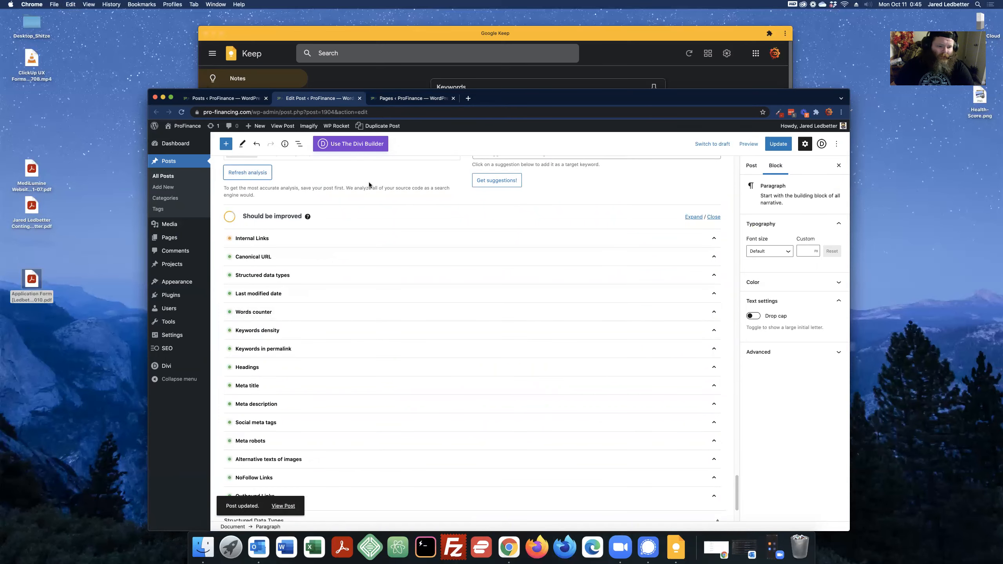
left_click(328, 238)
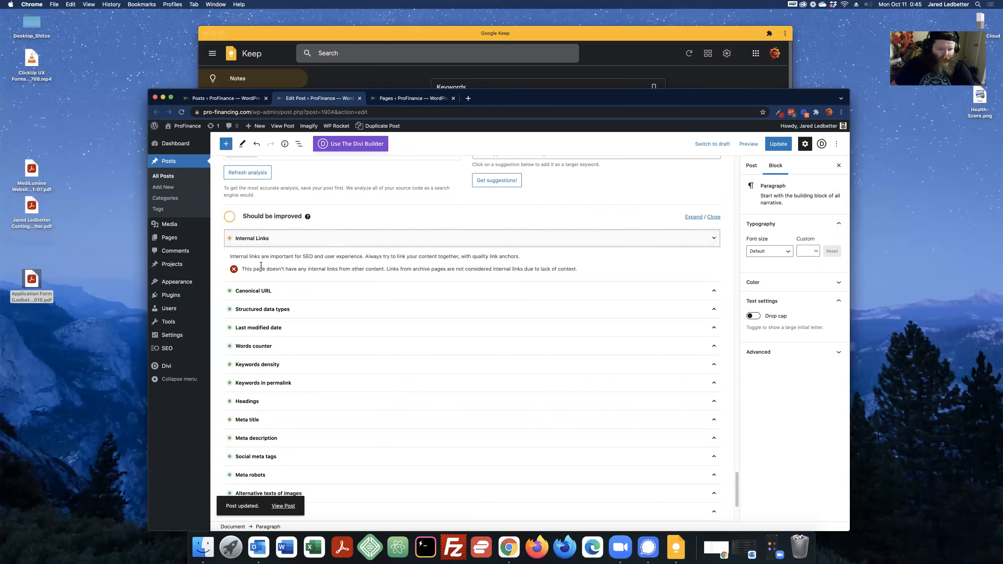
left_click_drag(389, 269, 277, 267)
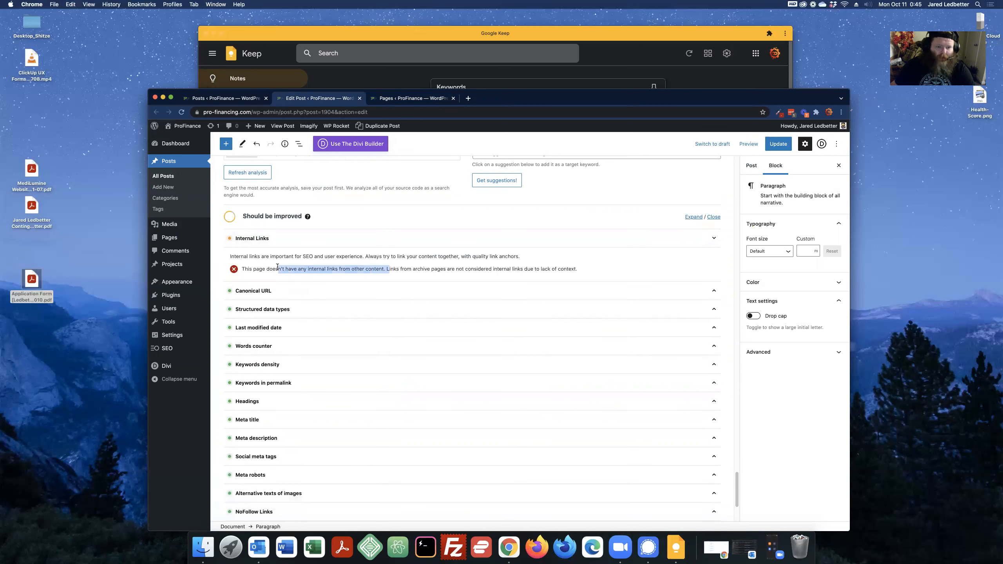
- Copy the view link of the post "How to Start Building Credit" from the posts list and return to the Business Credit Repair editor
left_click(240, 100)
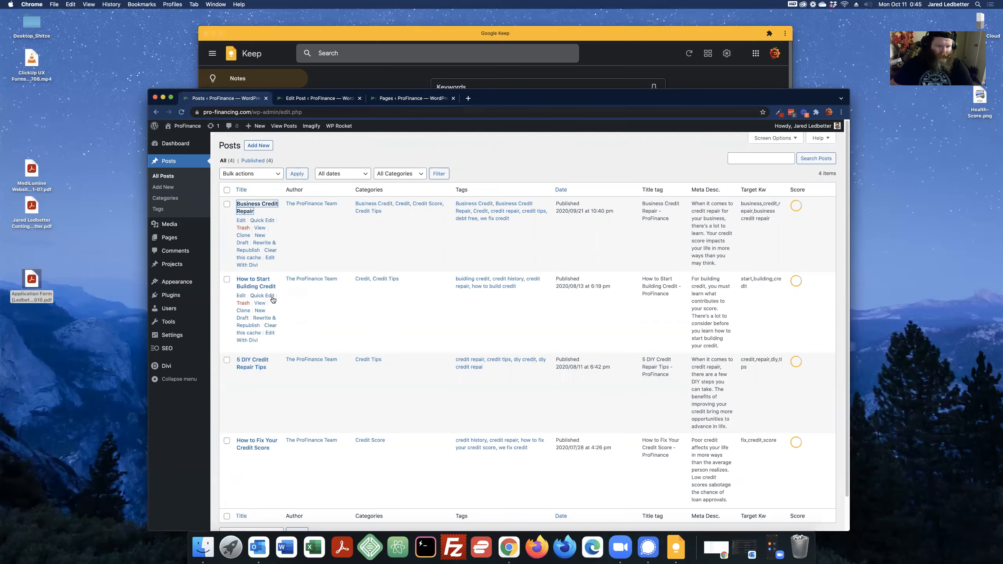
right_click(260, 304)
left_click(294, 339)
left_click(391, 99)
left_click(318, 99)
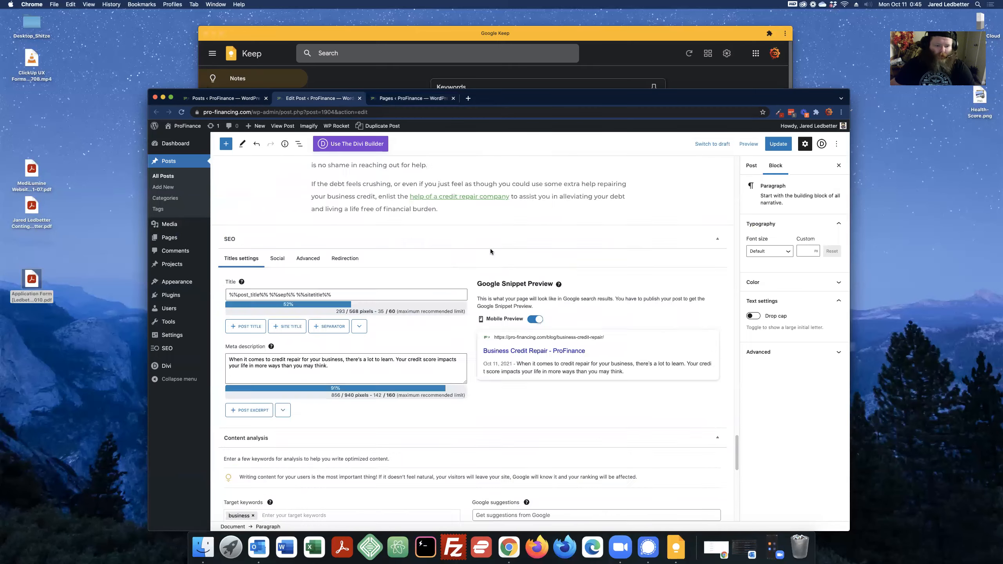
- Change the "options and resources" link to the copied "How to Start Building Credit" post URL and update the post
left_click(450, 239)
left_click(485, 261)
key("Return")
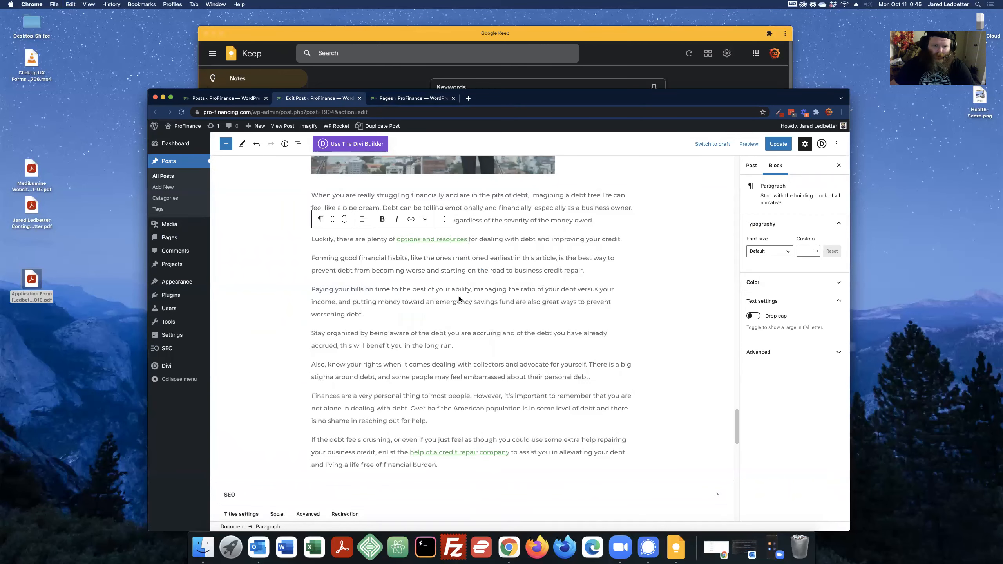
scroll(392, 326, "down", 7)
left_click(773, 145)
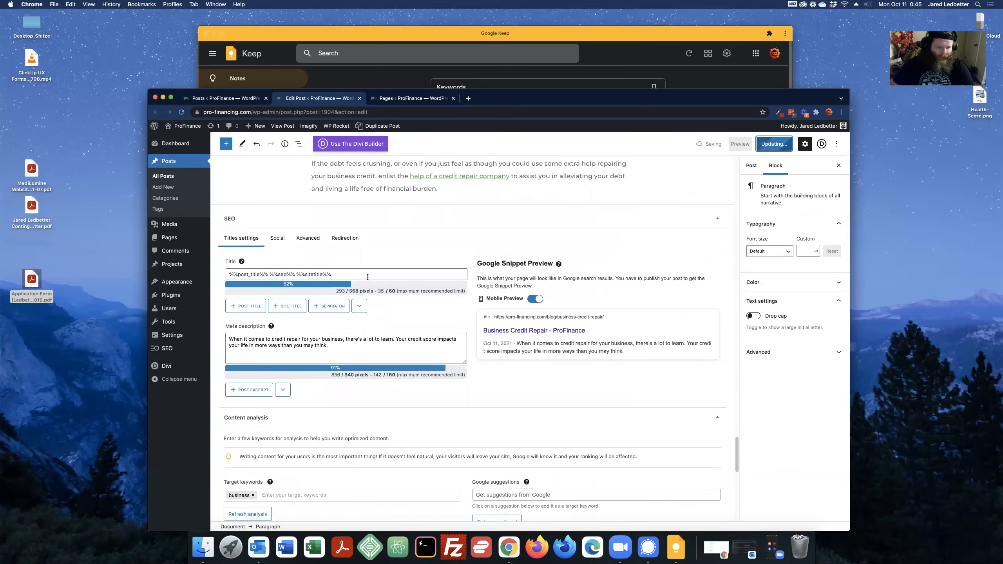
- Refresh the content analysis and read the full Internal Links explanation
scroll(364, 289, "down", 1)
scroll(364, 289, "down", 6)
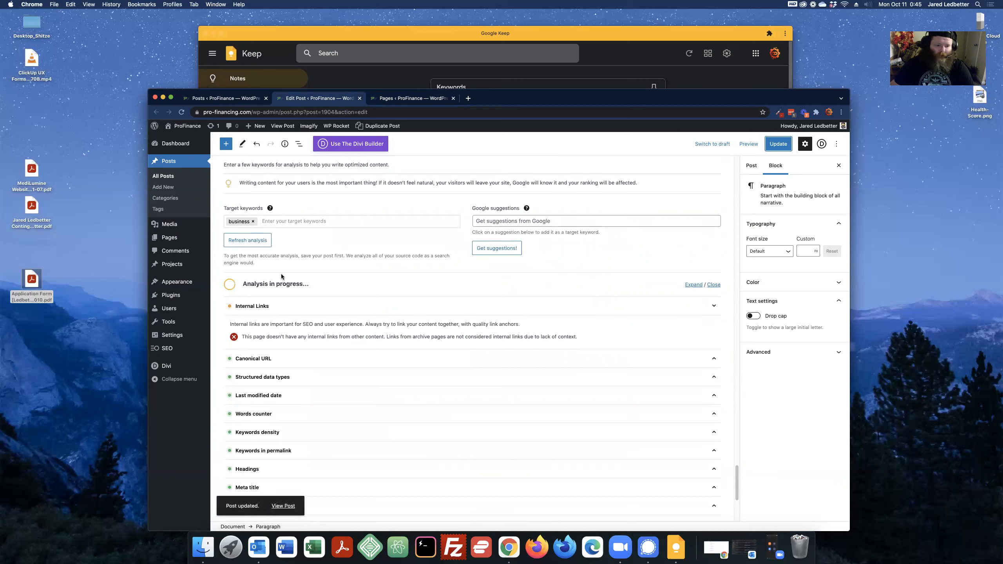
left_click(247, 240)
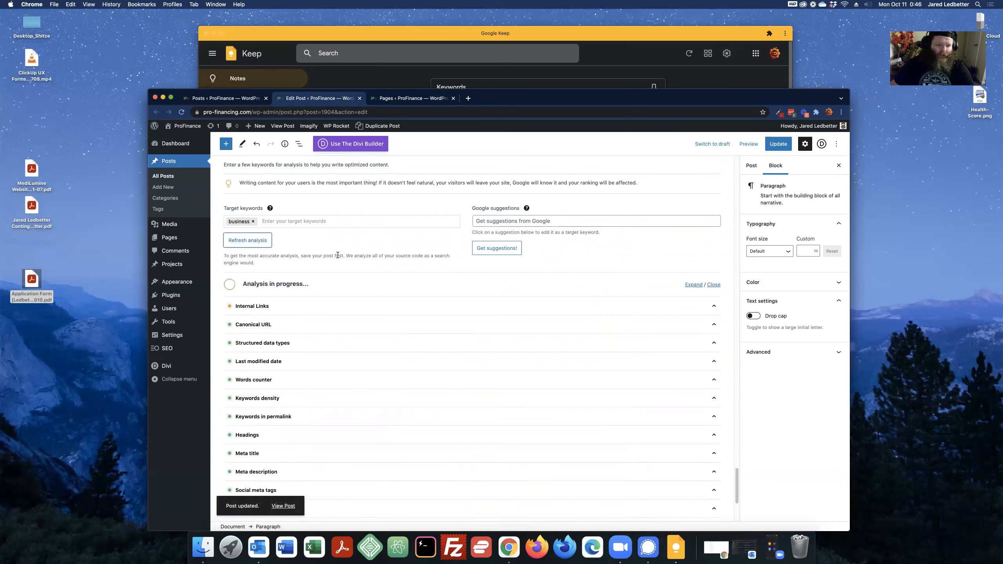
left_click(254, 308)
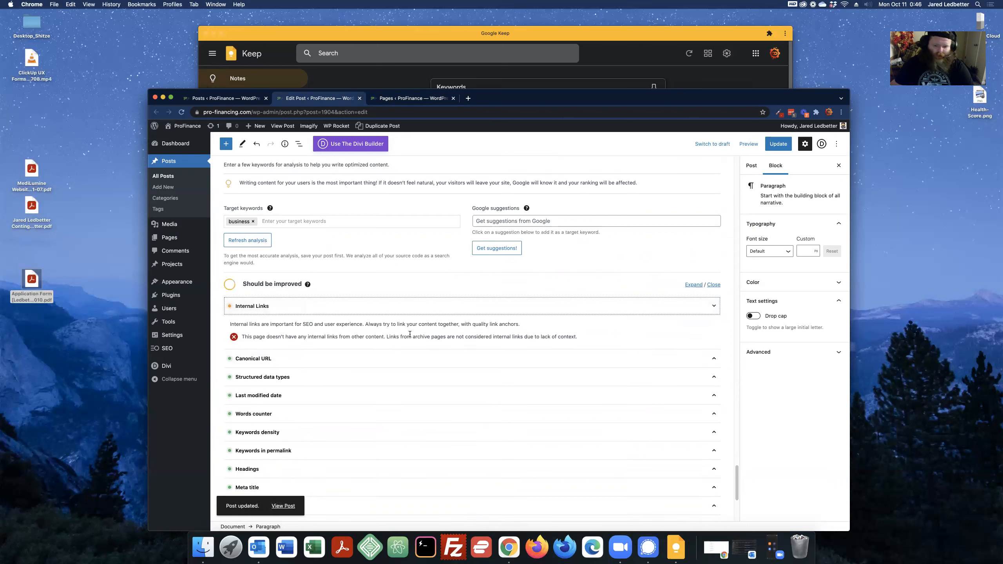
left_click_drag(566, 336, 230, 323)
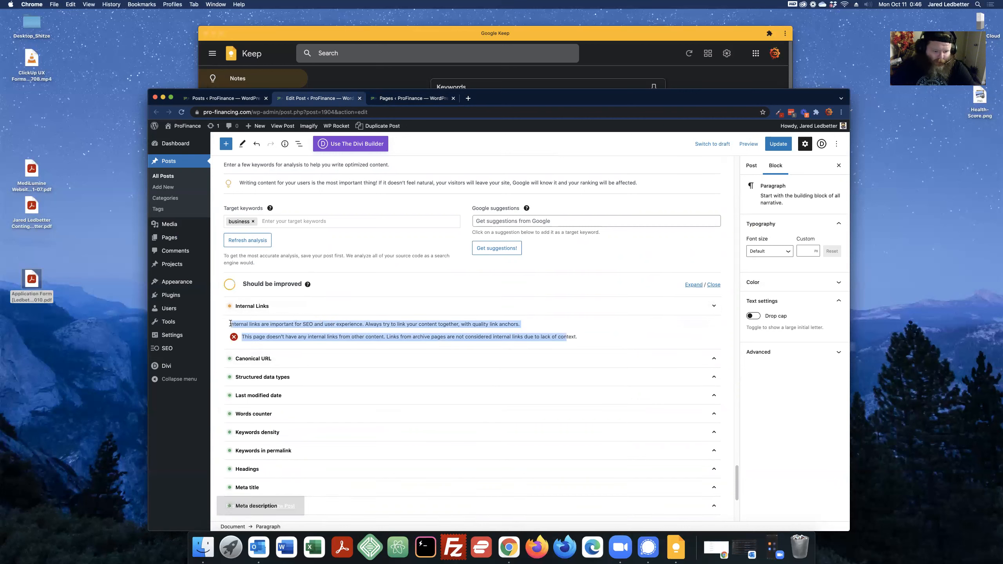
left_click(380, 242)
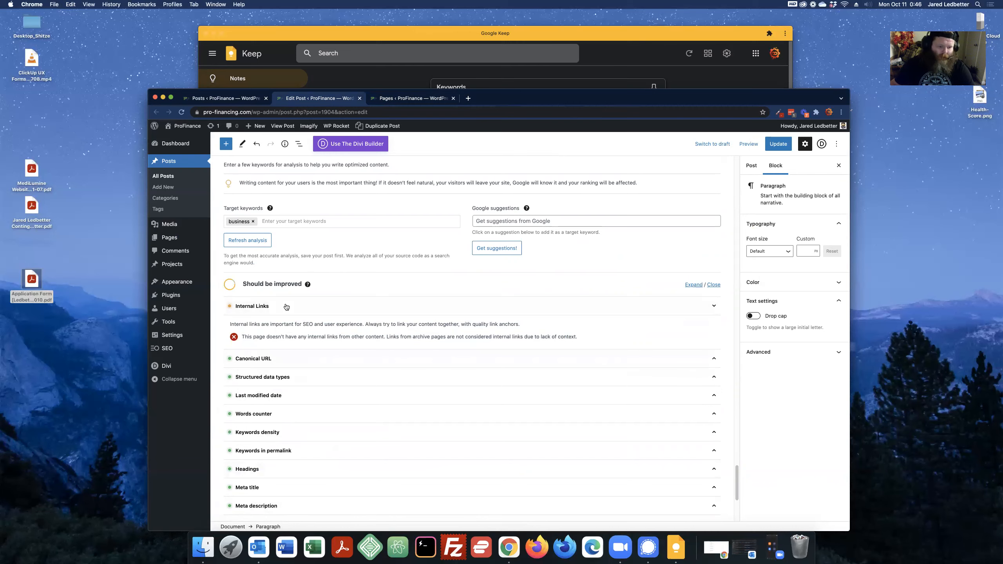
- Replace the target keyword with "credit" from the Google Keep keywords note, update the post and refresh the content analysis
left_click(624, 55)
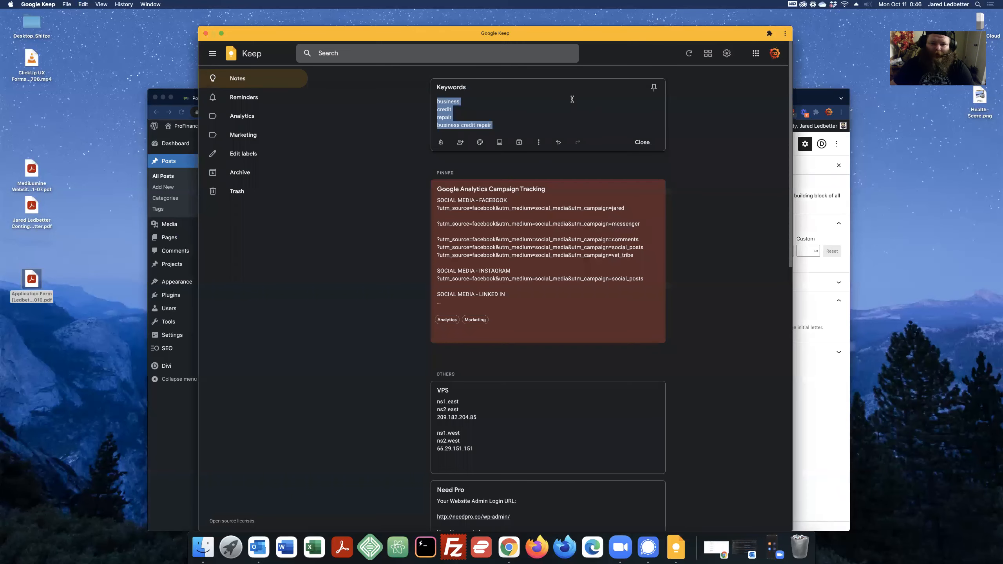
left_click_drag(459, 110, 427, 109)
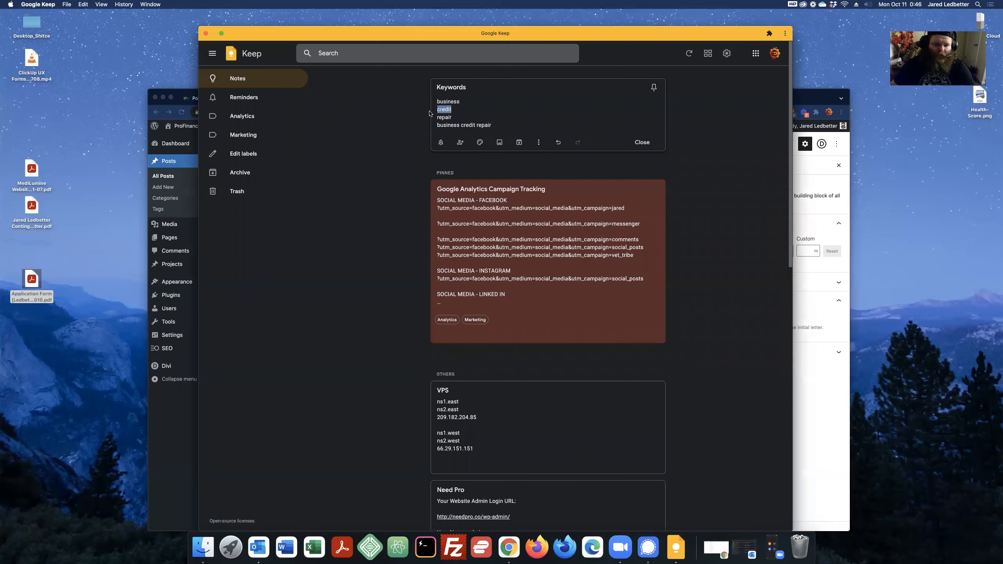
left_click(182, 435)
left_click(253, 221)
key("ctrl+v")
key("Return")
key("super+s")
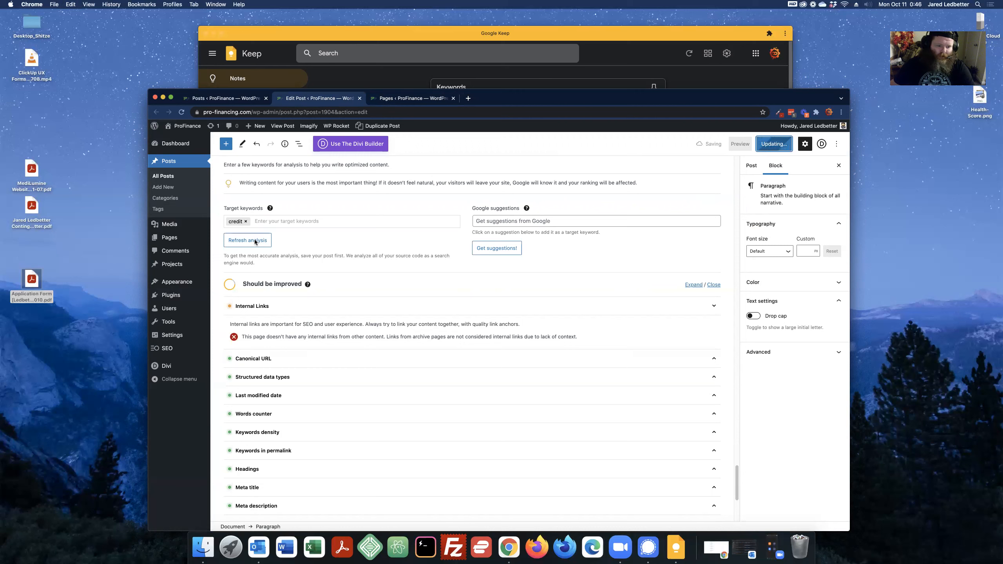
left_click(254, 240)
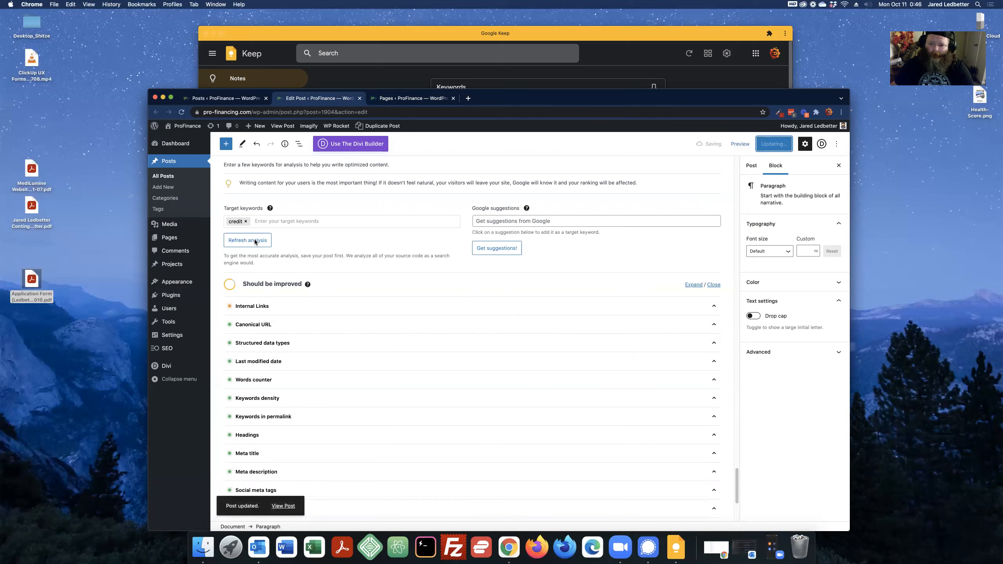
left_click(253, 241)
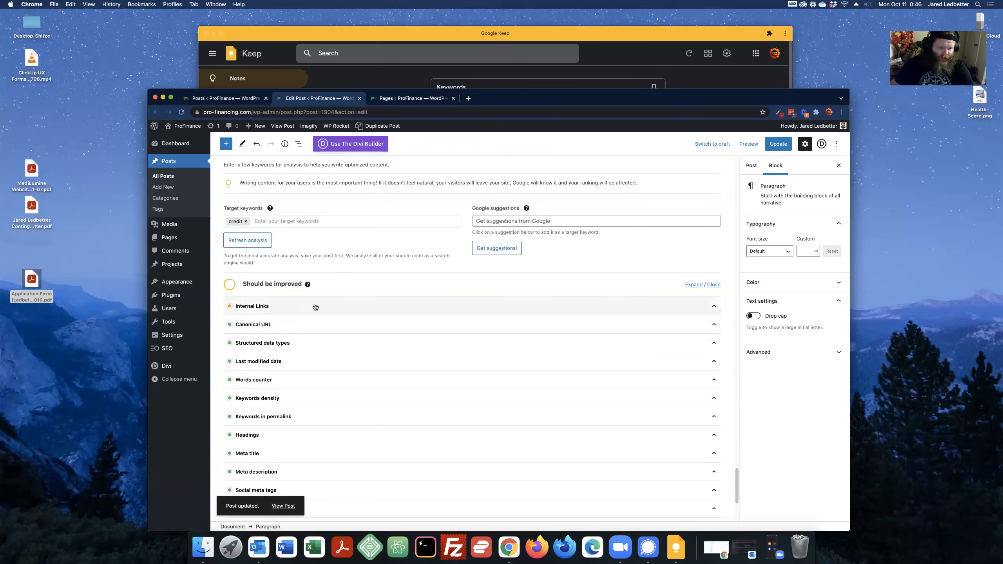
- Replace the target keyword with "repair" from the Google Keep note, update the post and rerun the analysis
left_click(650, 47)
left_click_drag(455, 117, 429, 121)
key("super+c")
key("super+Tab")
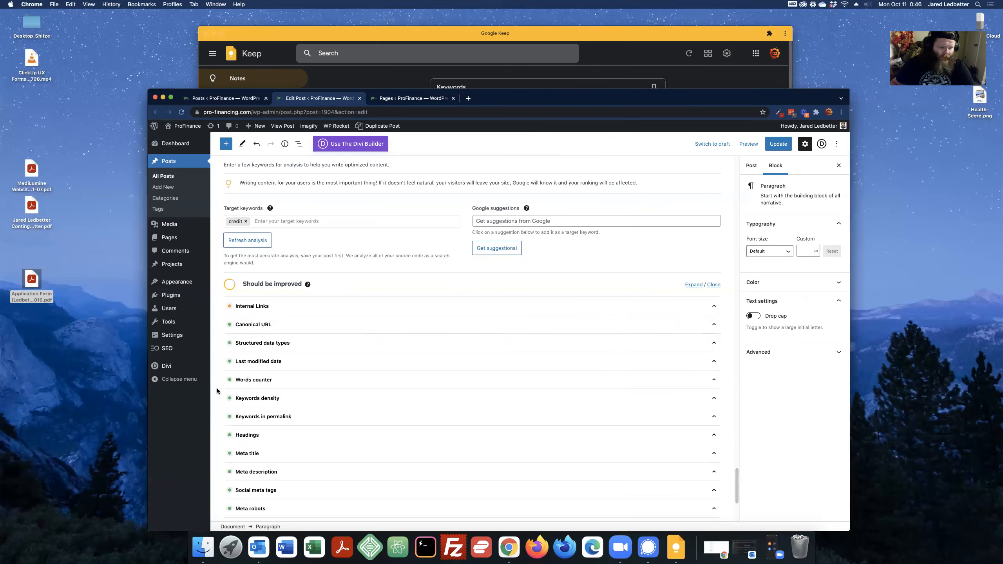
left_click(246, 221)
key("super+v")
key("Return")
left_click(778, 143)
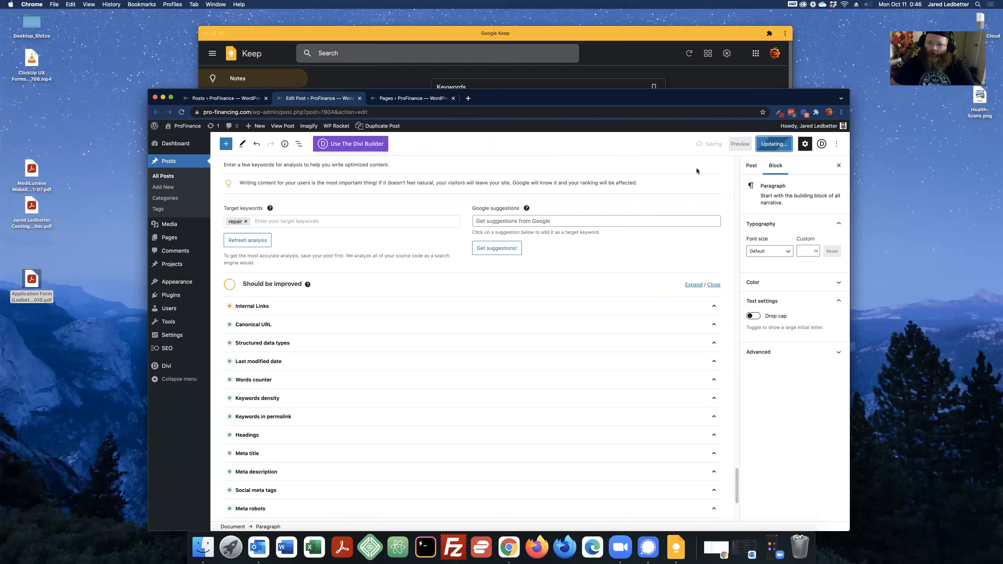
left_click(251, 240)
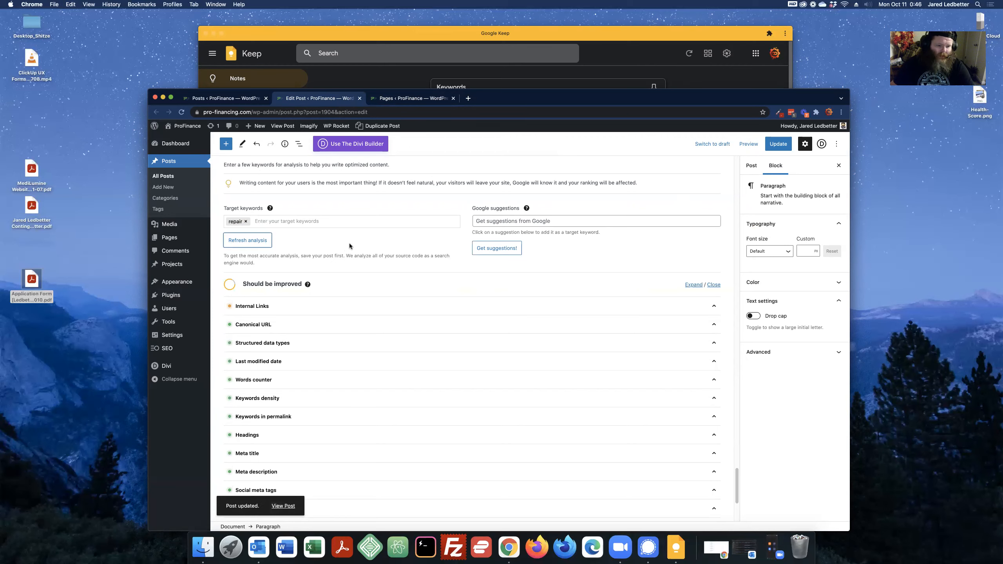
- Replace the target keyword with "business credit repair" from the Google Keep note, update the post and refresh its analysis
left_click(646, 54)
left_click_drag(493, 125, 411, 128)
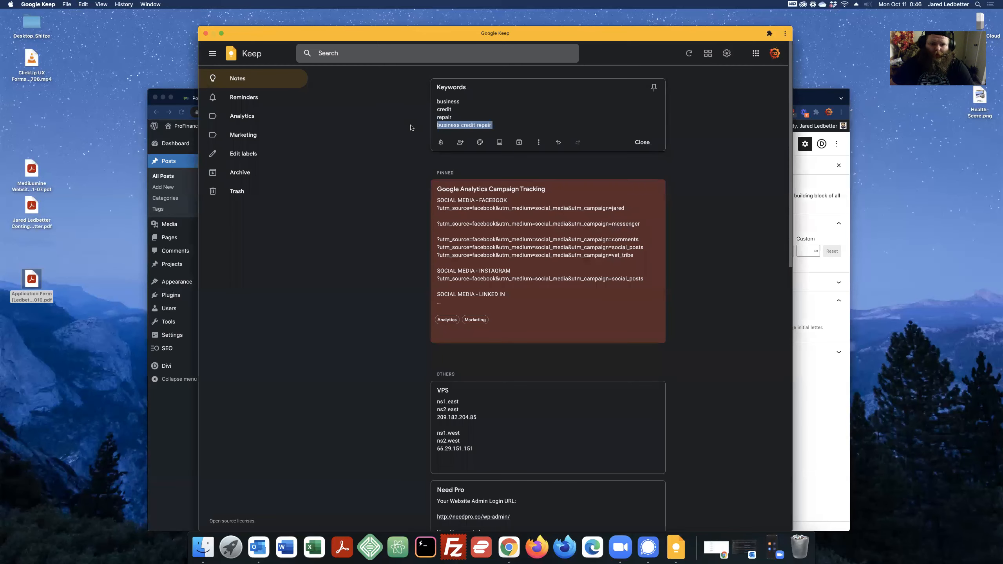
left_click(191, 411)
left_click(246, 221)
key("super+v")
key("super+s")
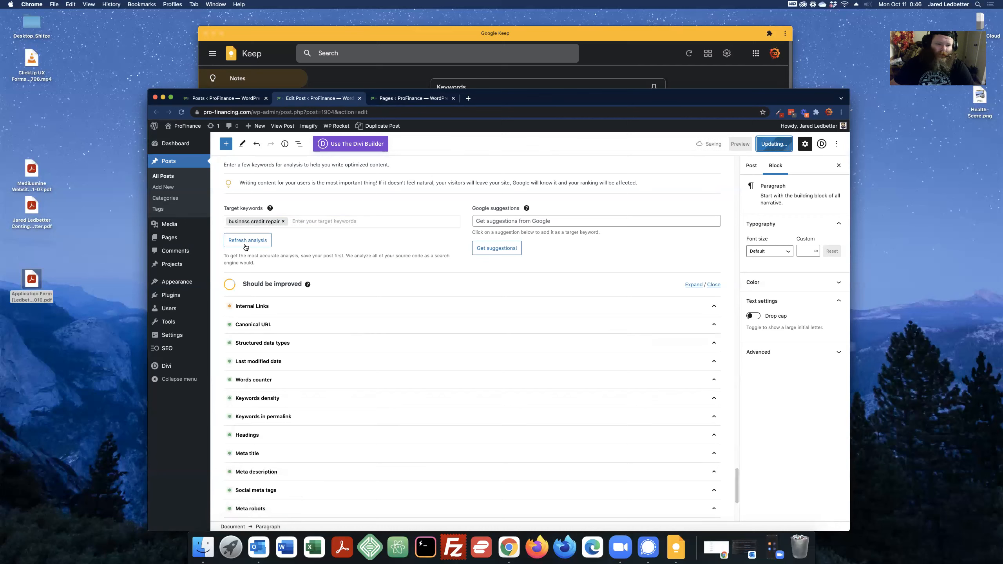
left_click(246, 240)
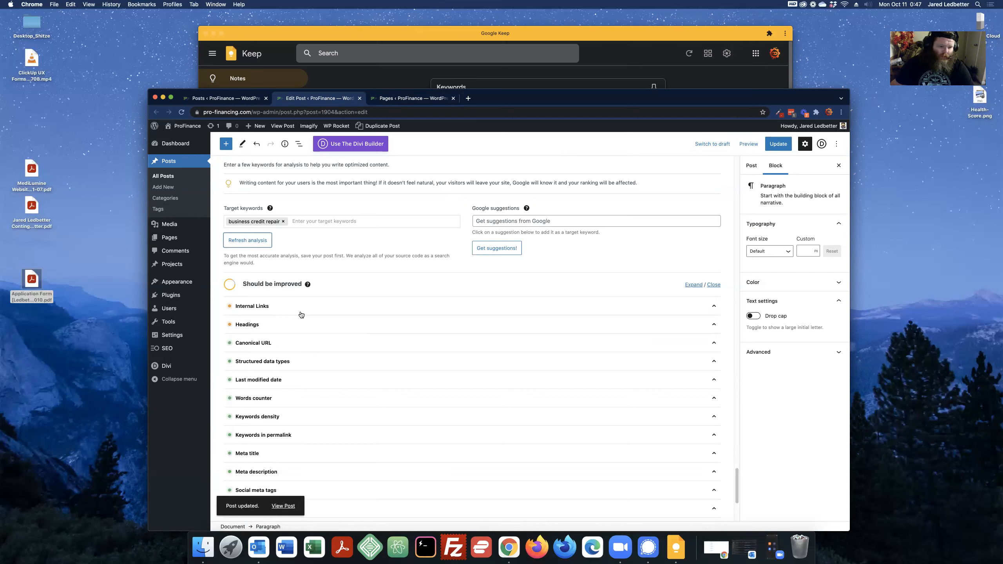
- Check the Headings analysis item, change the H2 to "Hiring a Business Credit Repair Company, and the Process" and update the post
left_click(297, 325)
left_click_drag(367, 400, 261, 401)
left_click_drag(733, 462, 745, 215)
left_click_drag(320, 326, 395, 326)
left_click(355, 327)
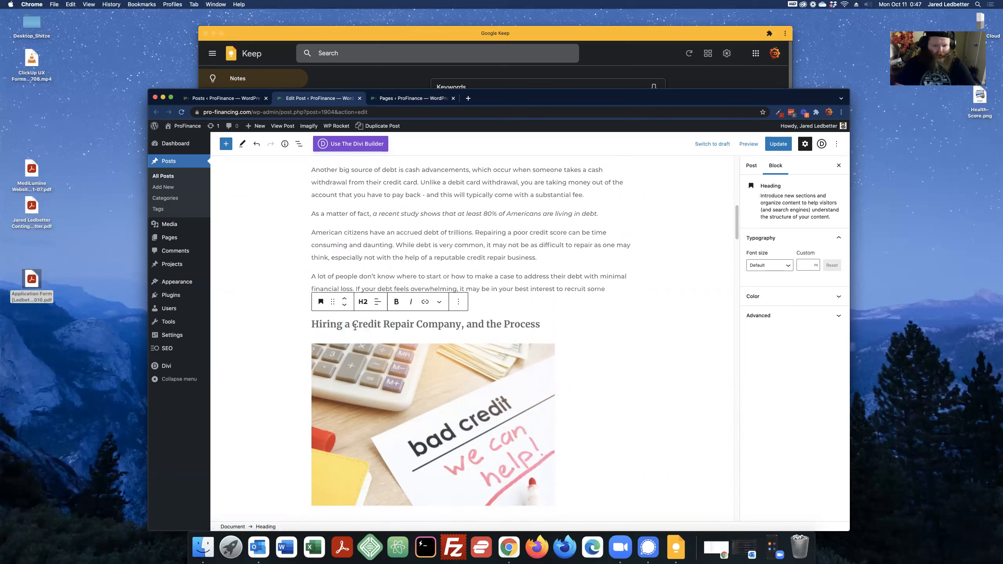
type("Business")
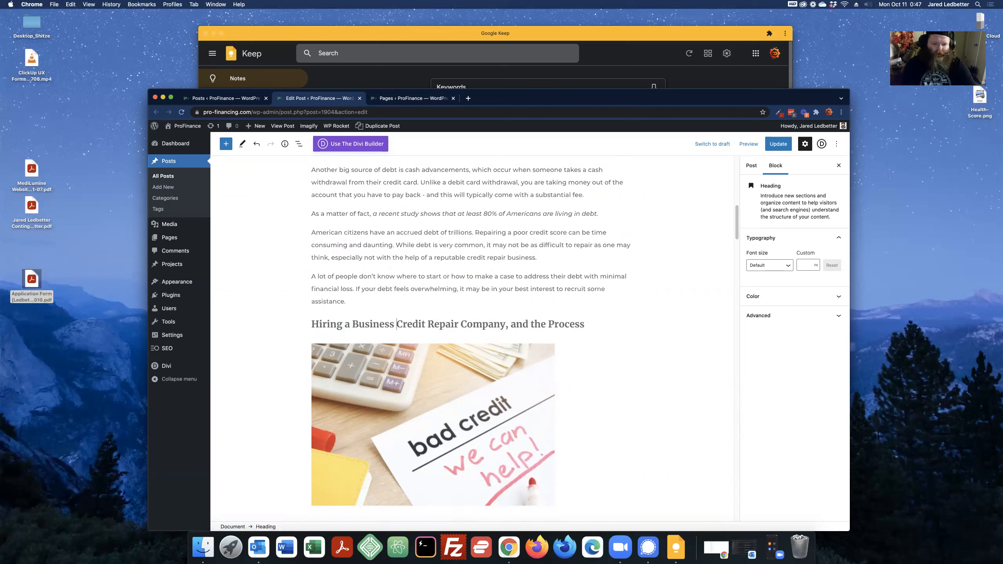
key("super+s")
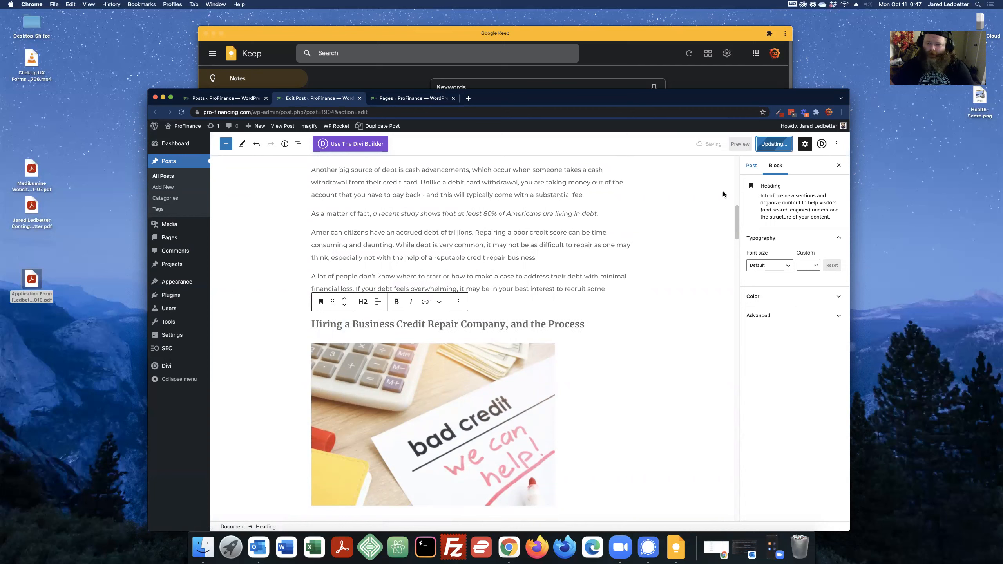
- Add the target keywords "business", "credit" and "repair" alongside "business credit repair", update the post and refresh the content analysis
left_click_drag(735, 211, 704, 463)
scroll(703, 463, "down", 2)
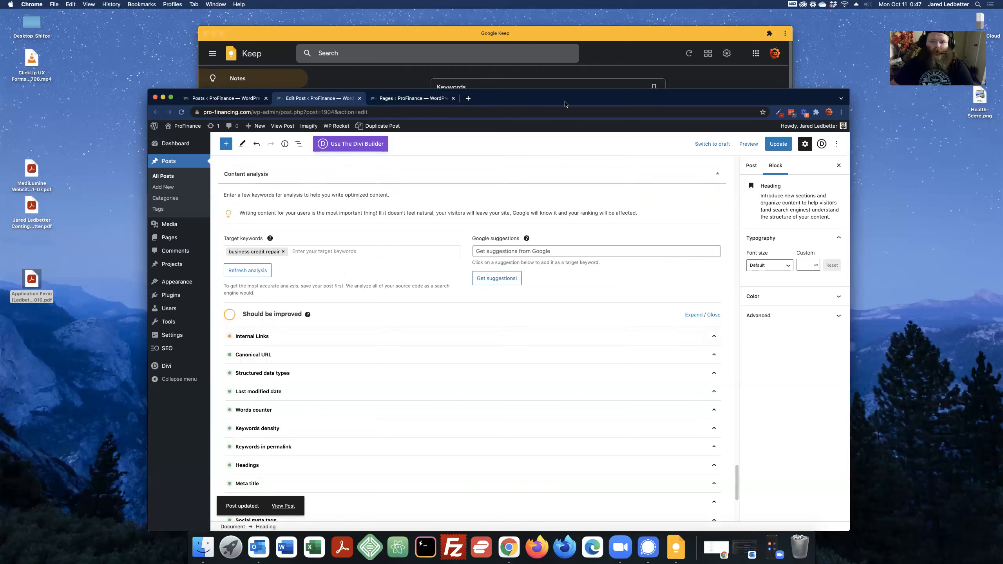
left_click(370, 249)
type("busines")
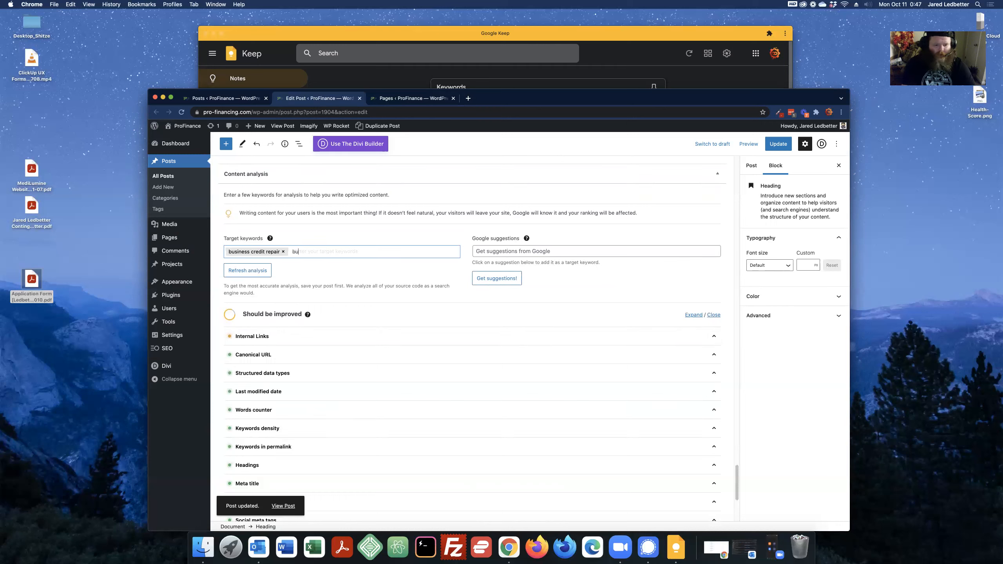
type("s")
key("Return")
type("credit")
key("Return")
type("repair")
key("Return")
key("super+s")
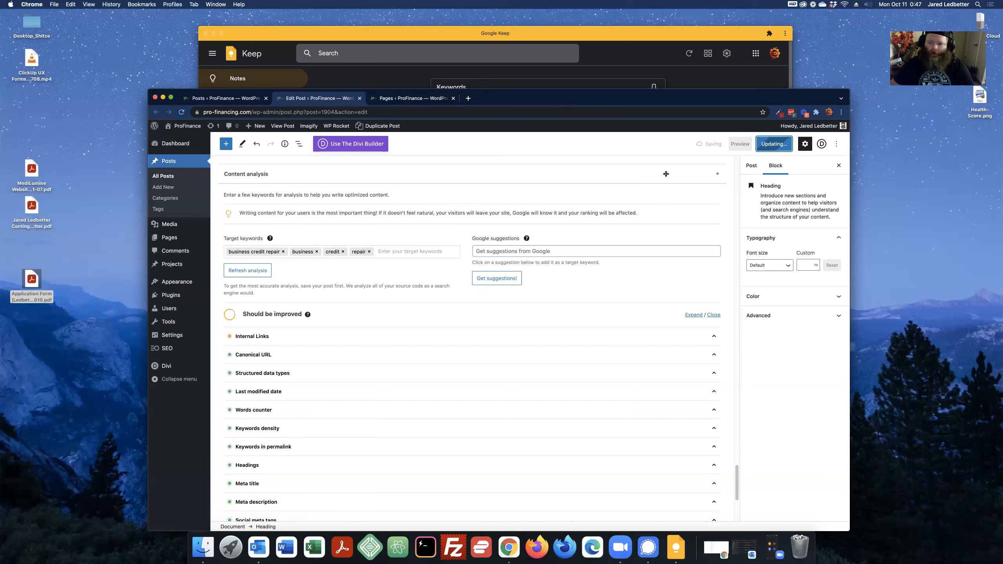
left_click(247, 271)
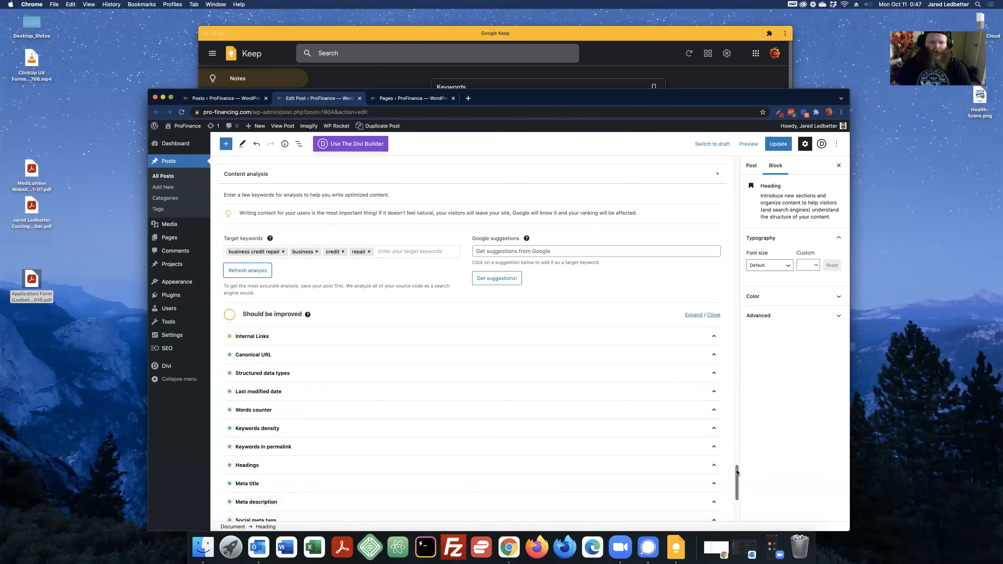
- Review the post from its closing section up to the title and opening paragraph
scroll(746, 401, "up", 15)
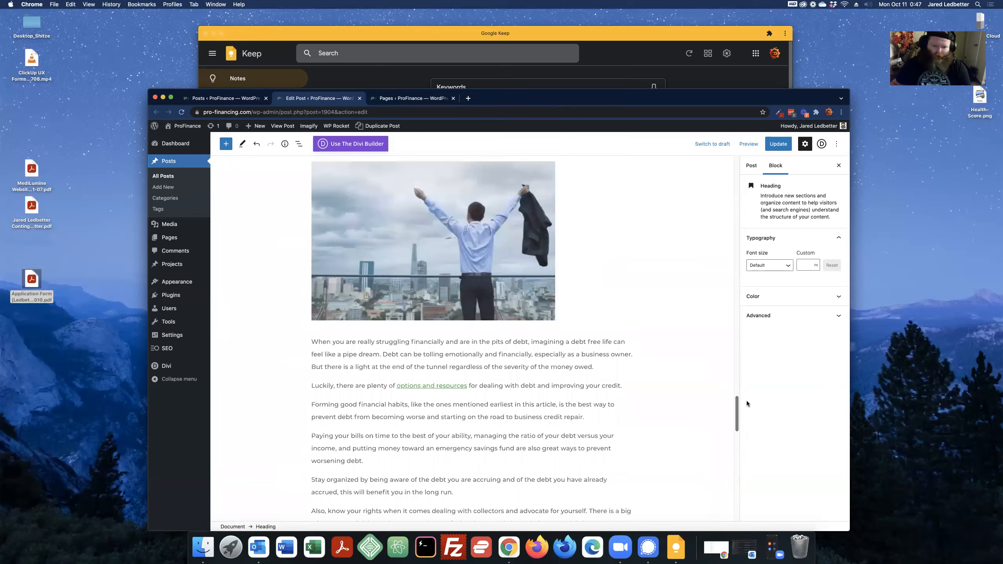
left_click_drag(754, 309, 754, 152)
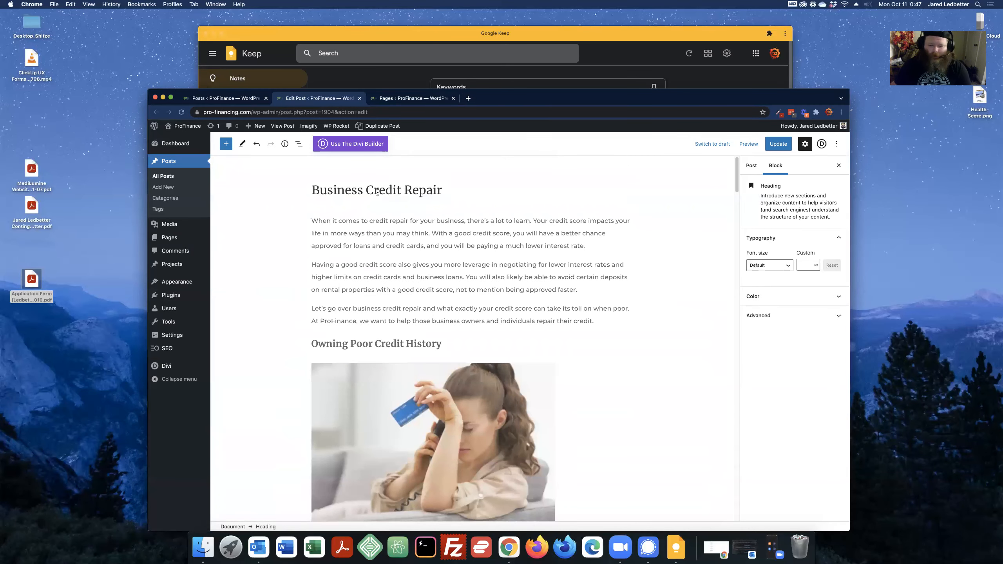
left_click_drag(444, 189, 310, 190)
left_click(411, 235)
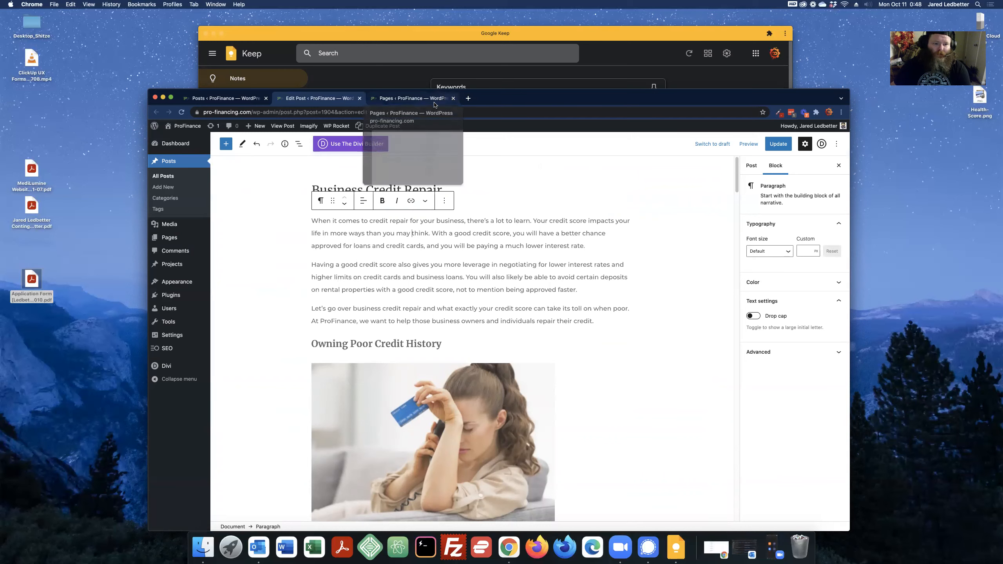
- Close the post editor and view the Pages list from its beginning
left_click(359, 99)
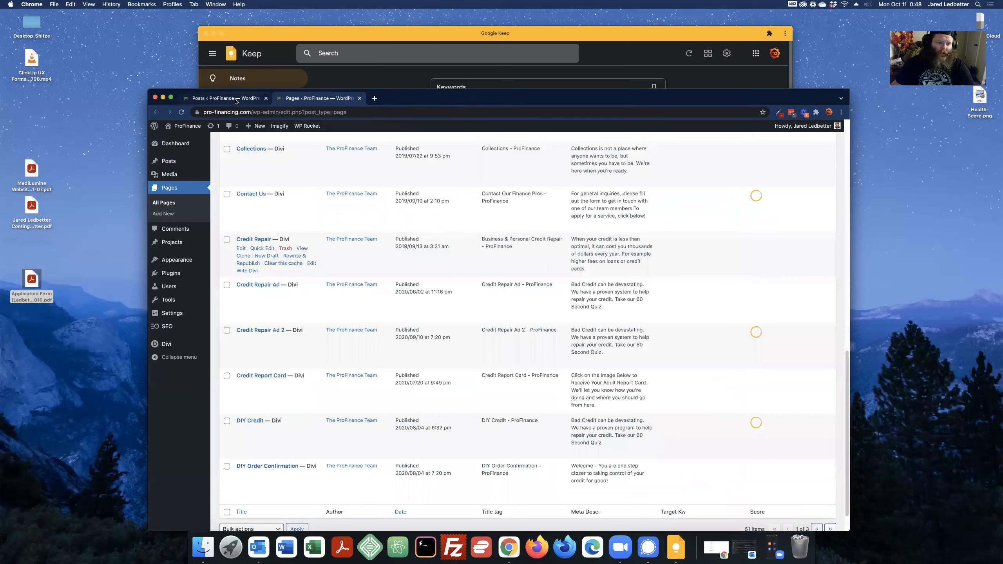
left_click(315, 99)
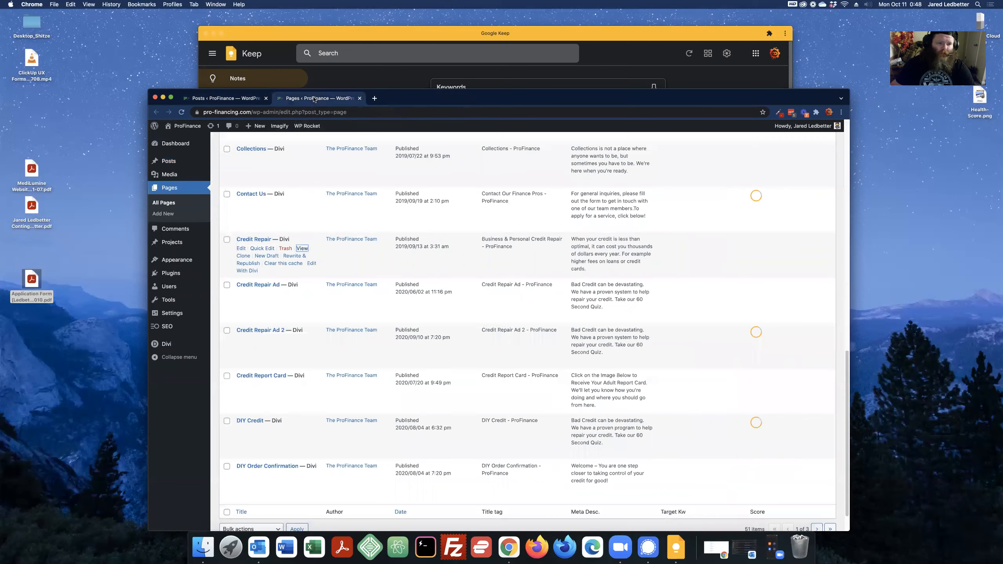
scroll(266, 167, "up", 15)
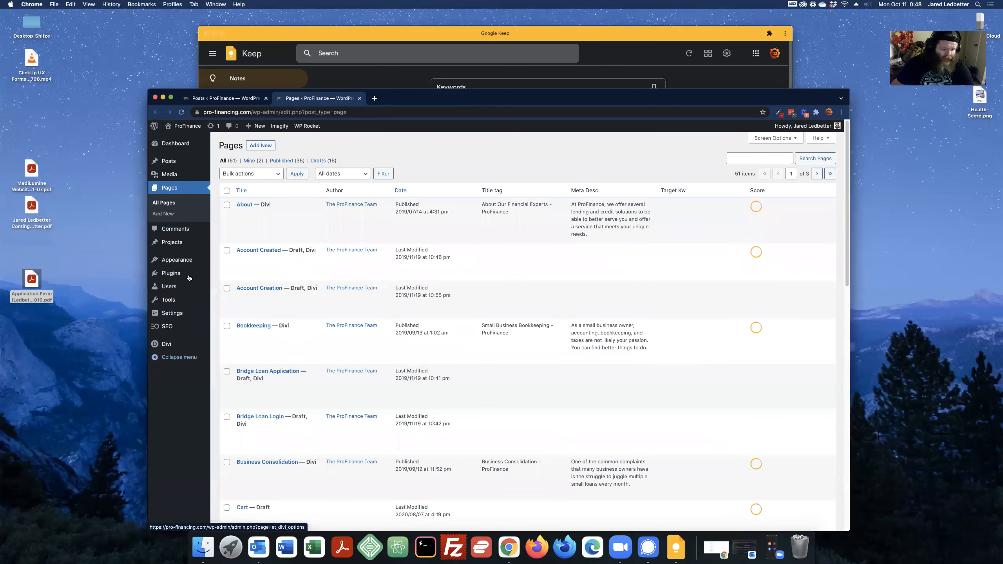
mouse_move(179, 246)
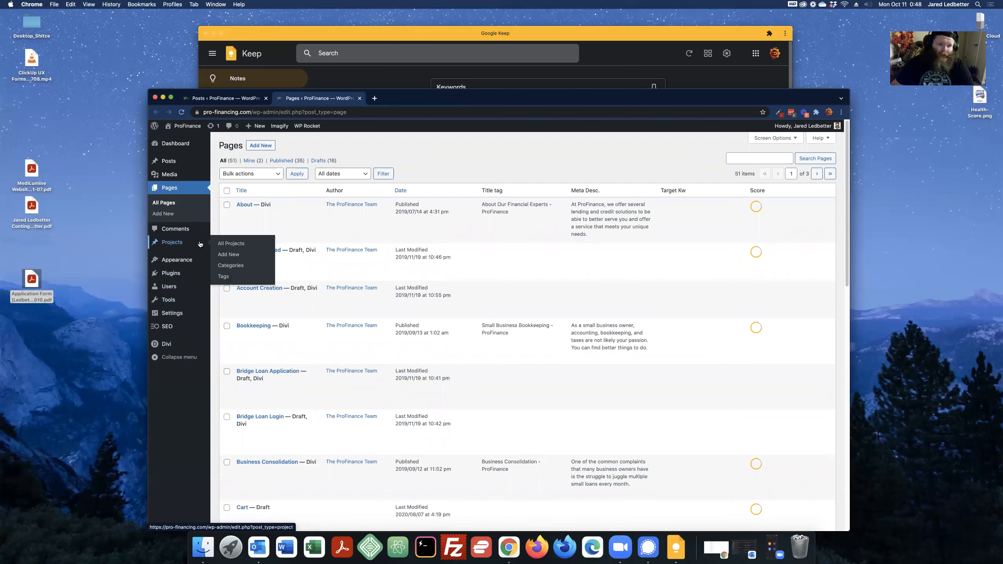